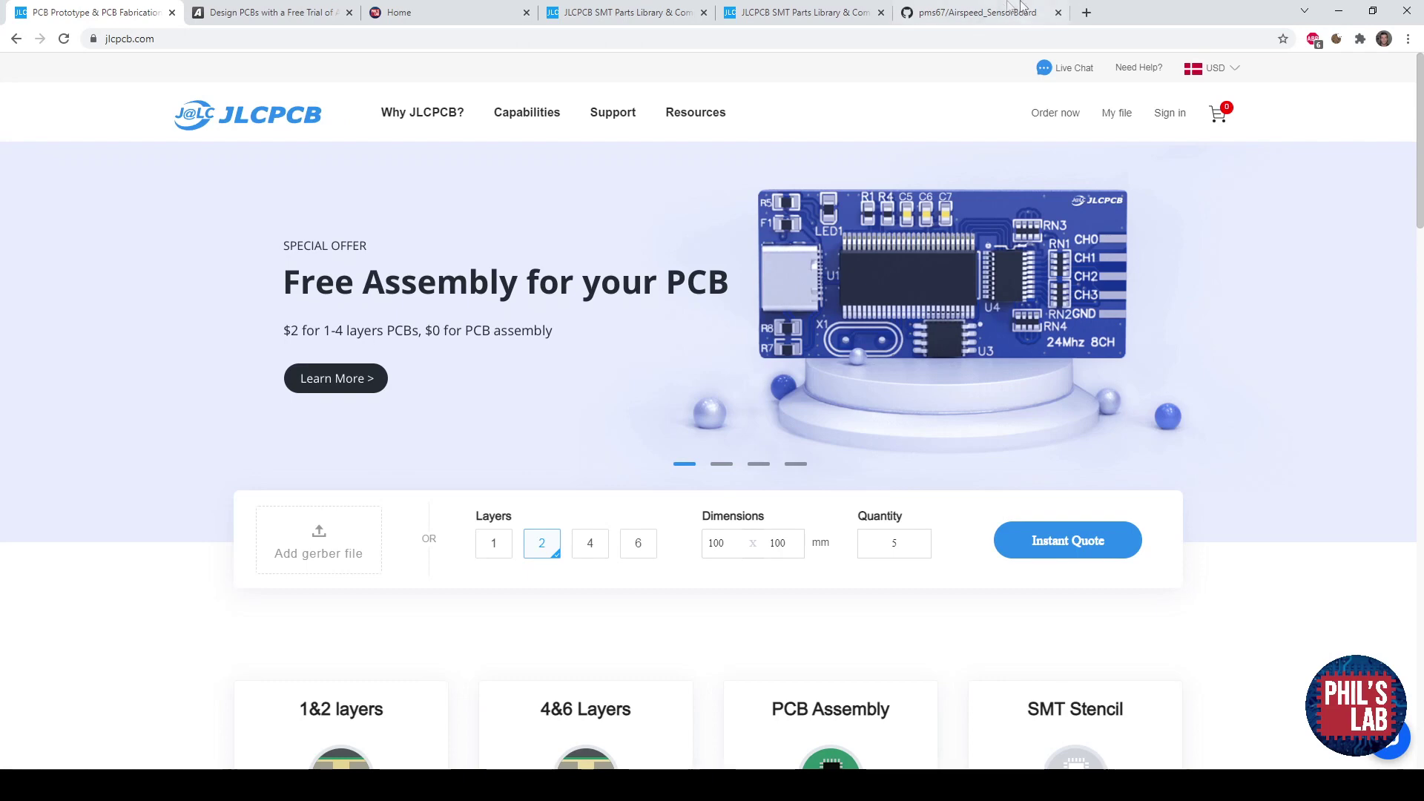
# - Review the Airspeed_SensorBoard GitHub repository files and README, then show the Phil's Lab home page
pyautogui.click(992, 10)
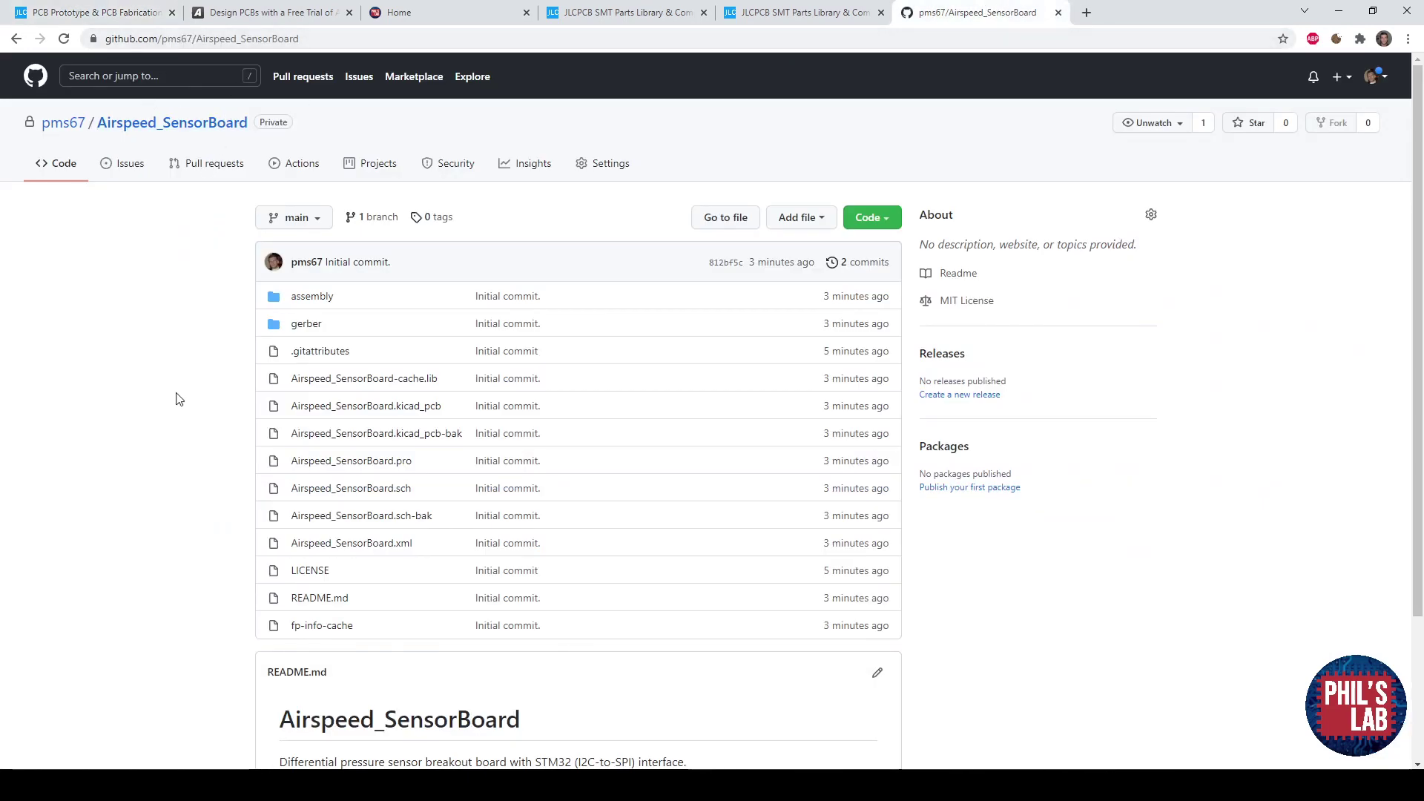
pyautogui.scroll(-1, 224, 368)
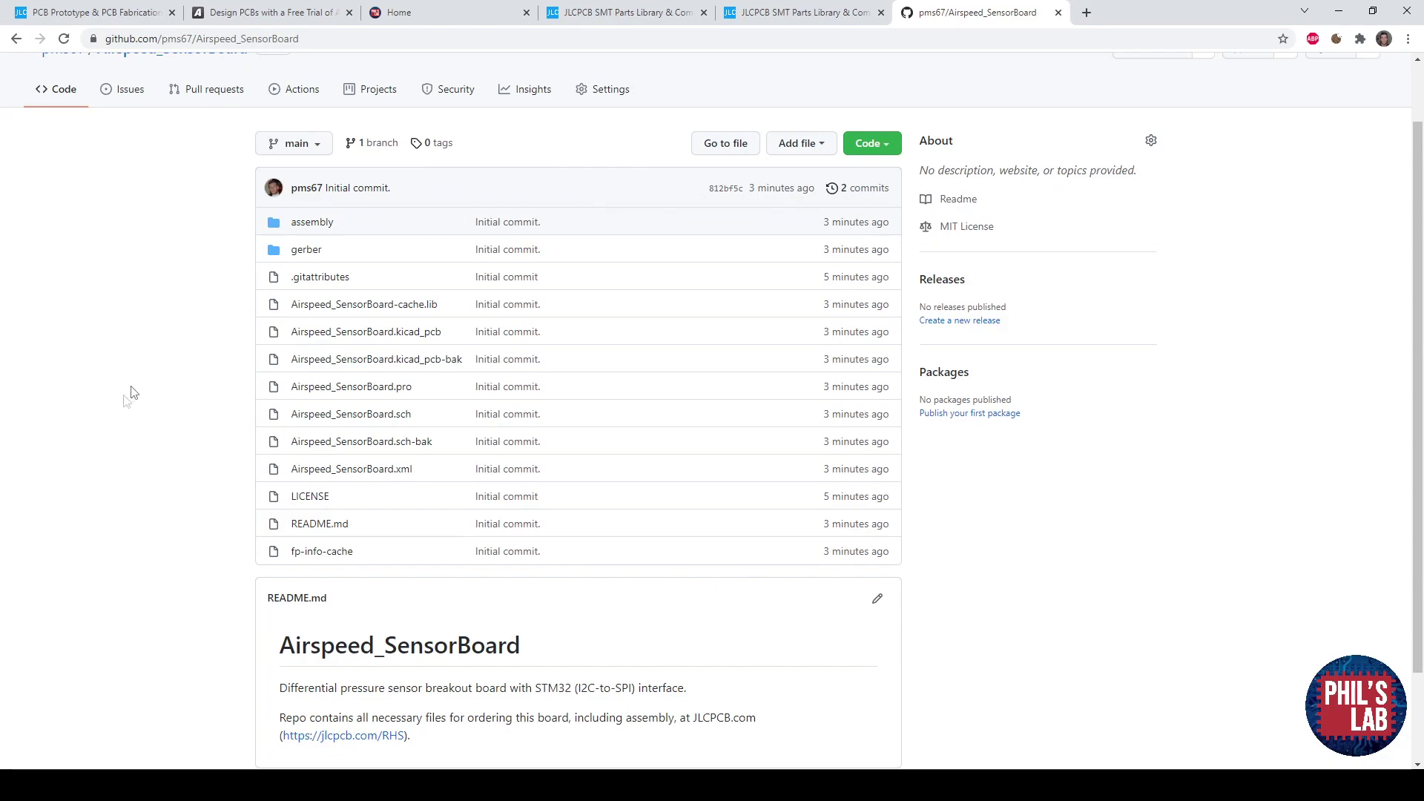
pyautogui.click(488, 15)
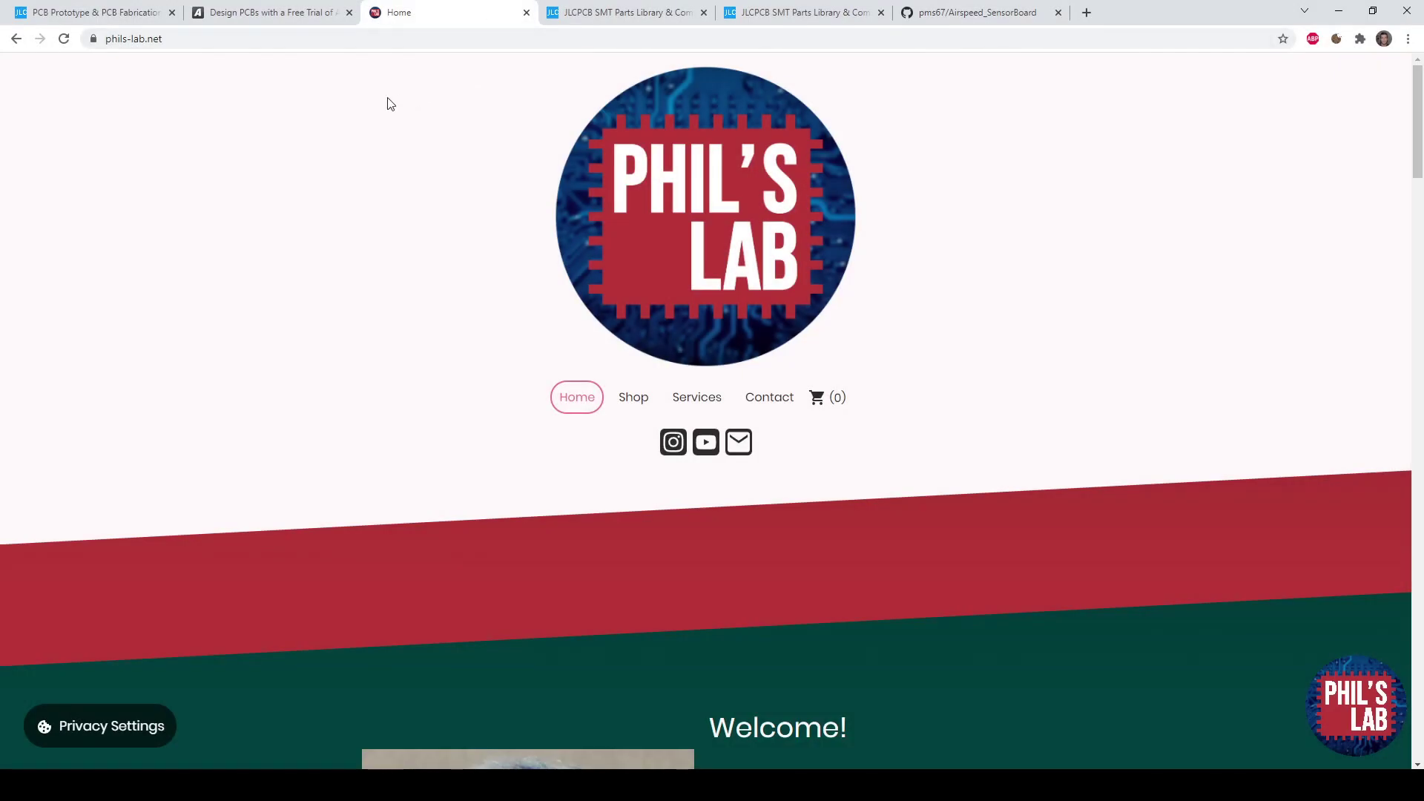
pyautogui.click(191, 37)
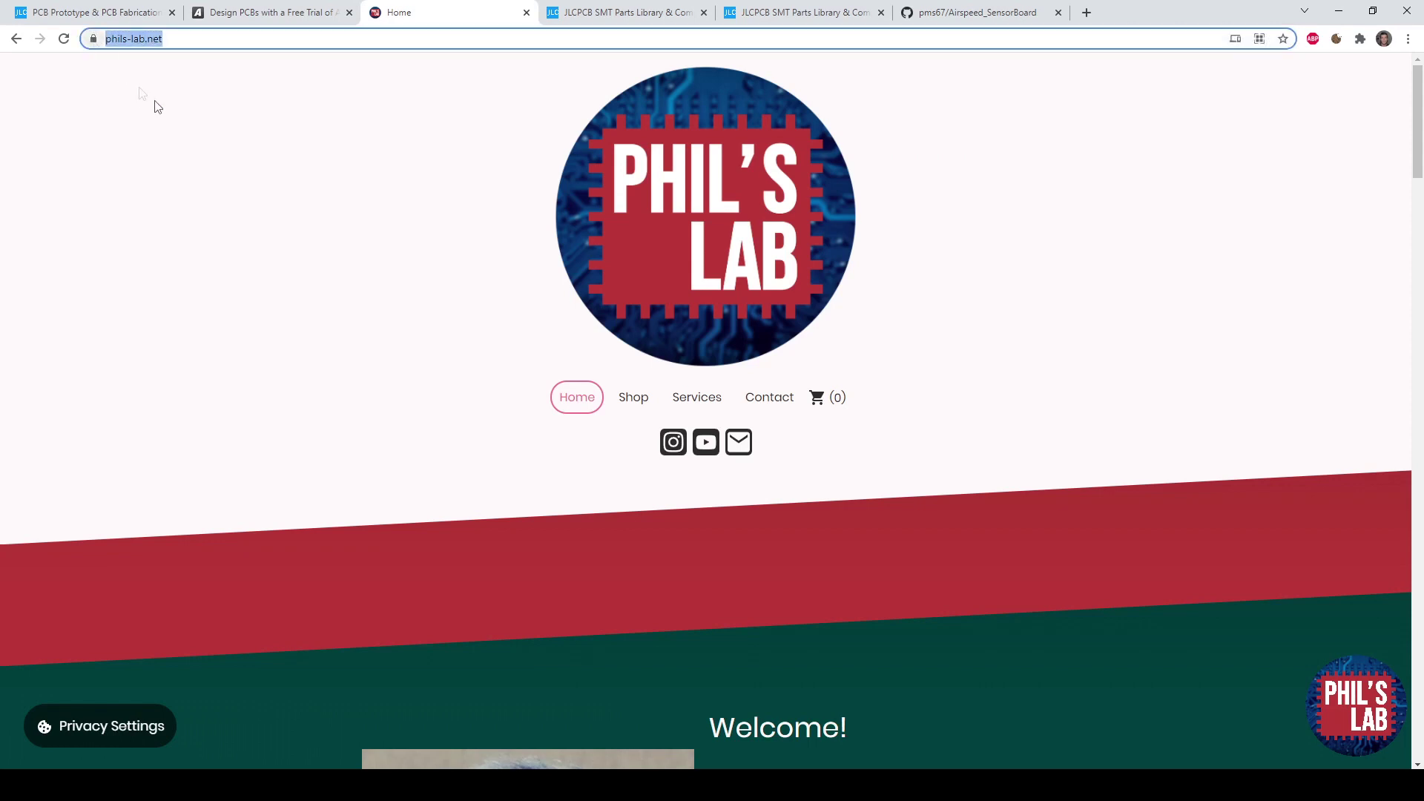
pyautogui.click(261, 157)
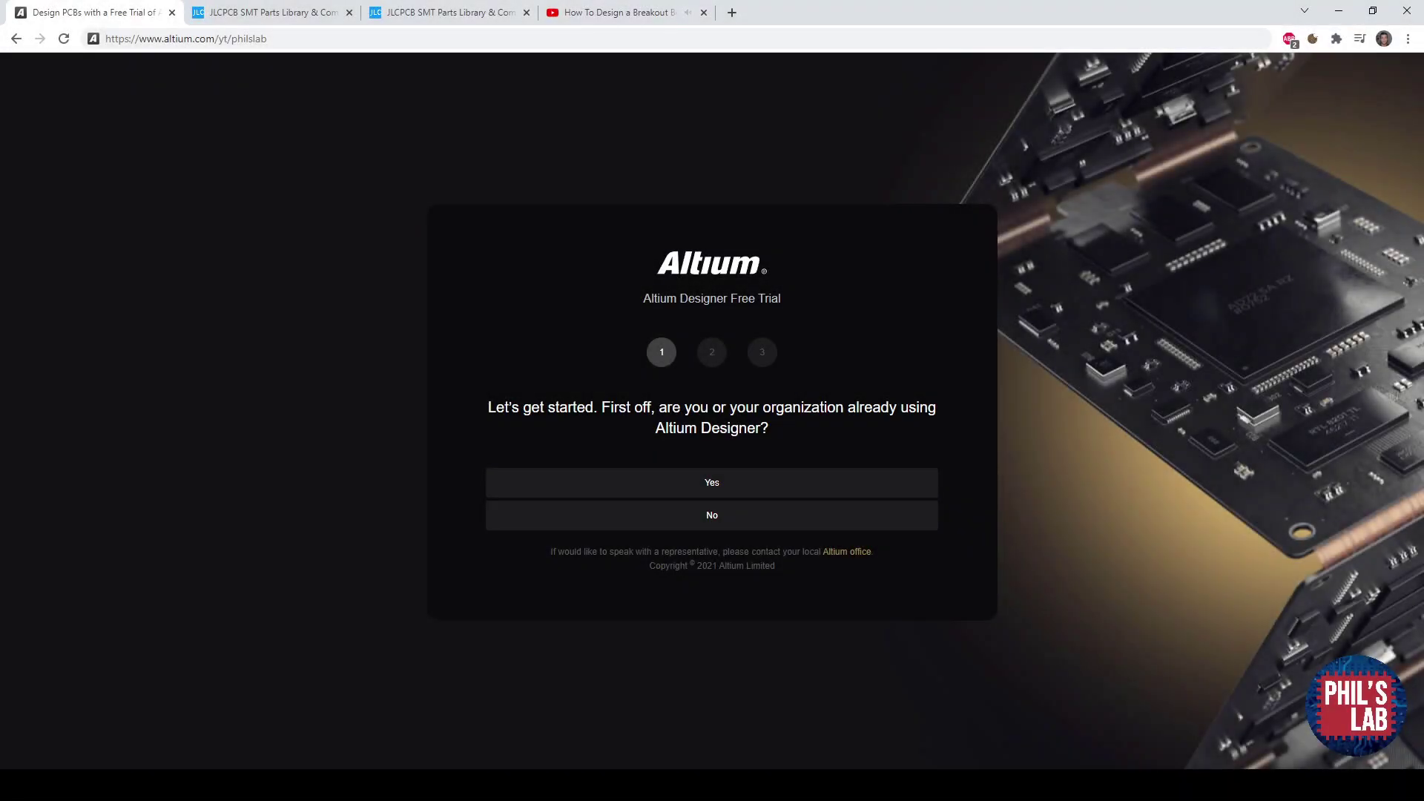
# - Glance at the breakout board design video, then highlight the Altium Designer free trial link address
pyautogui.click(597, 11)
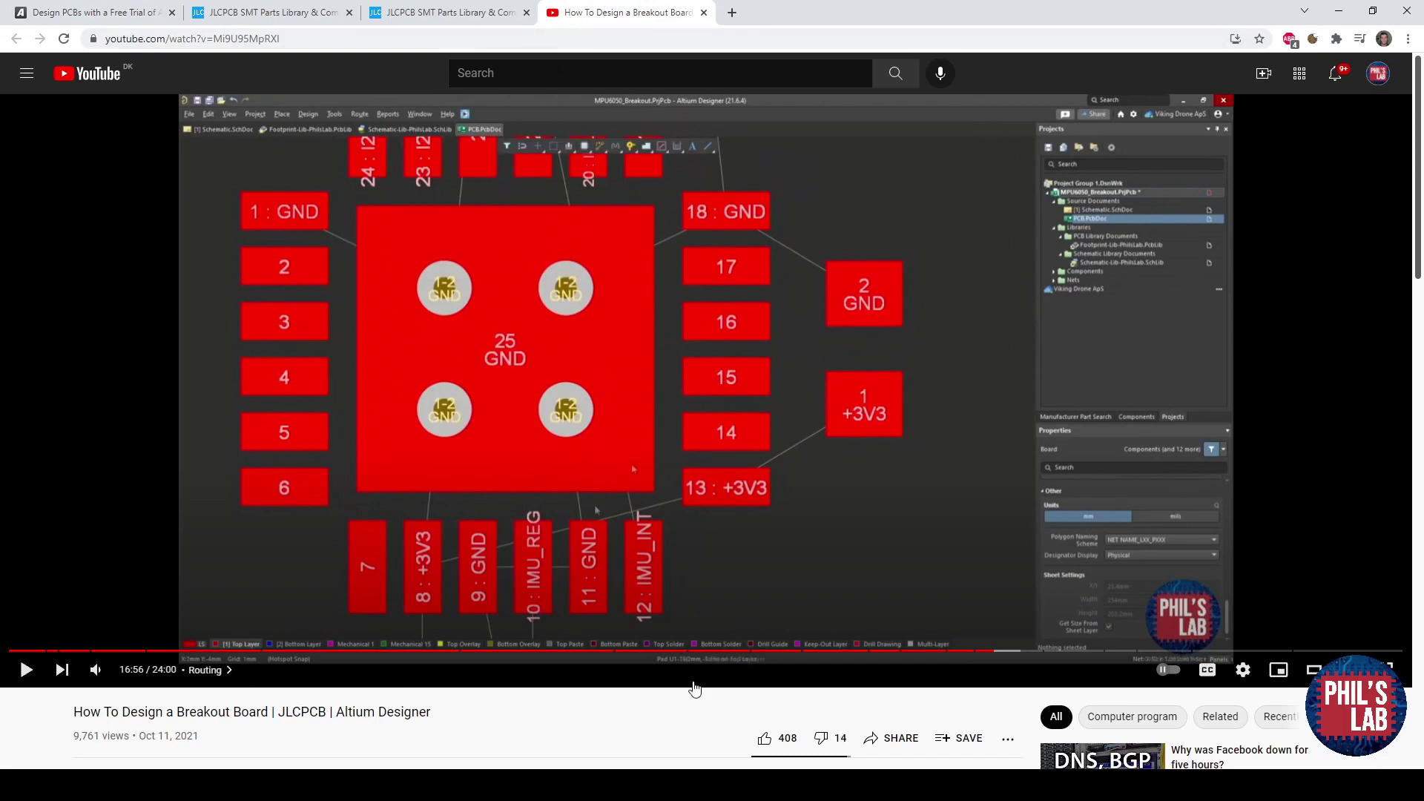
pyautogui.click(89, 11)
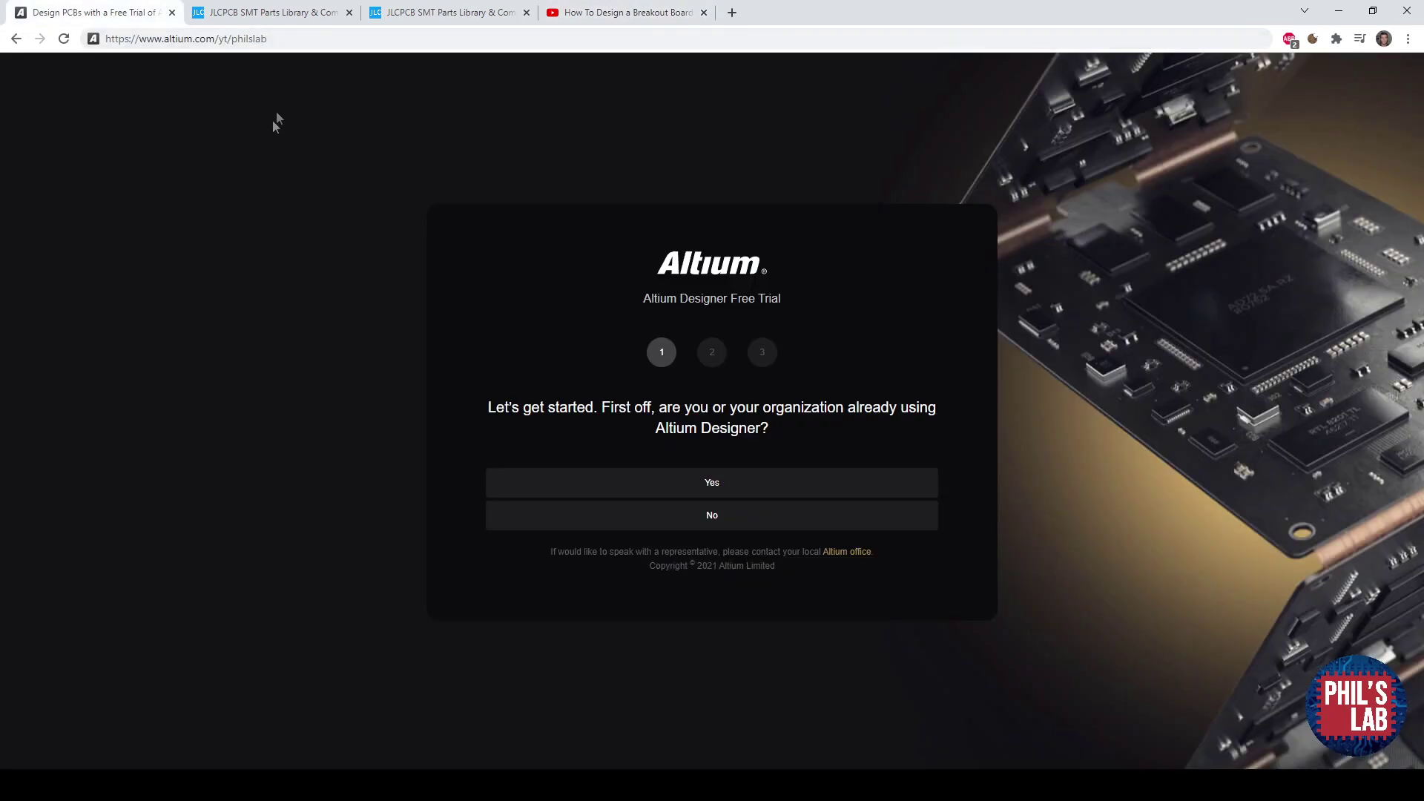
pyautogui.click(282, 38)
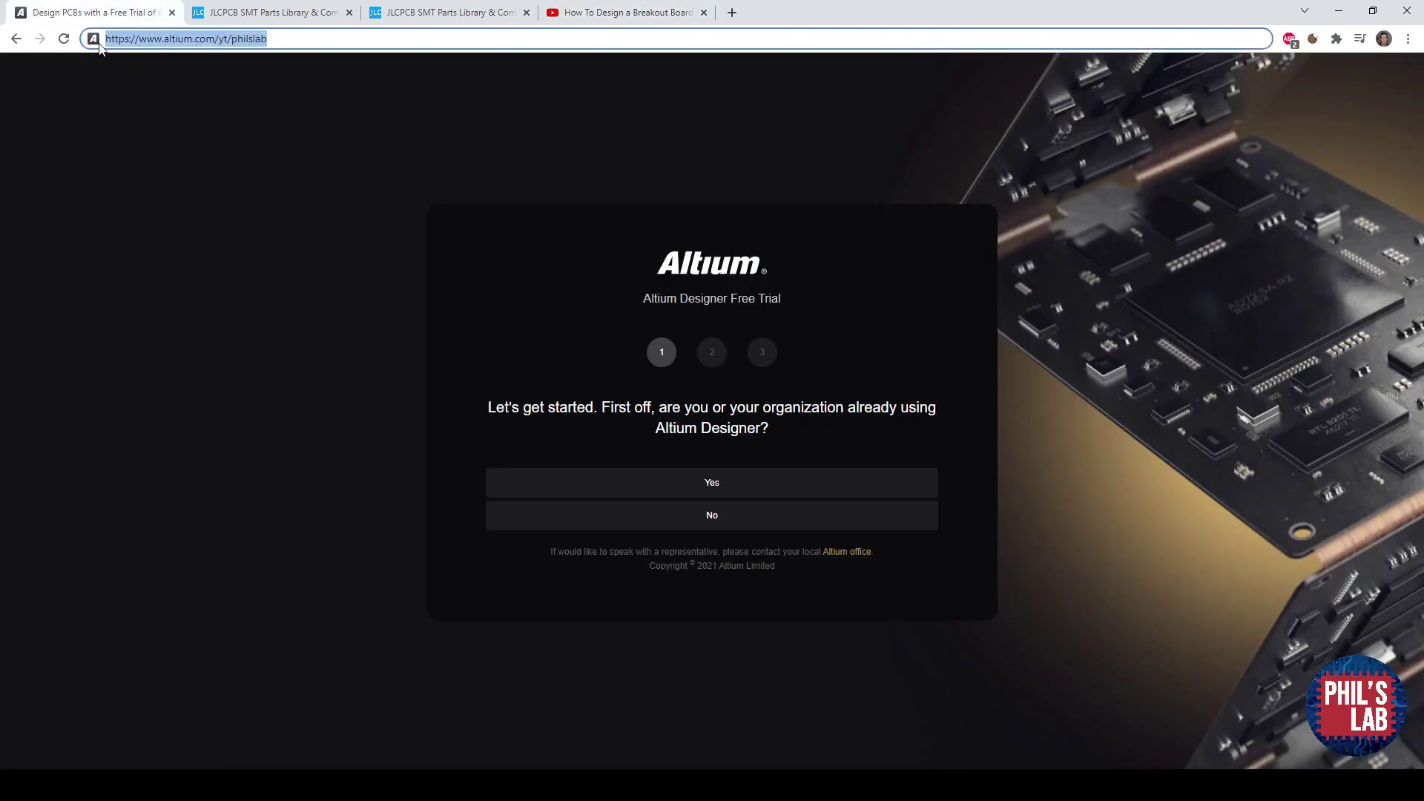
pyautogui.click(275, 269)
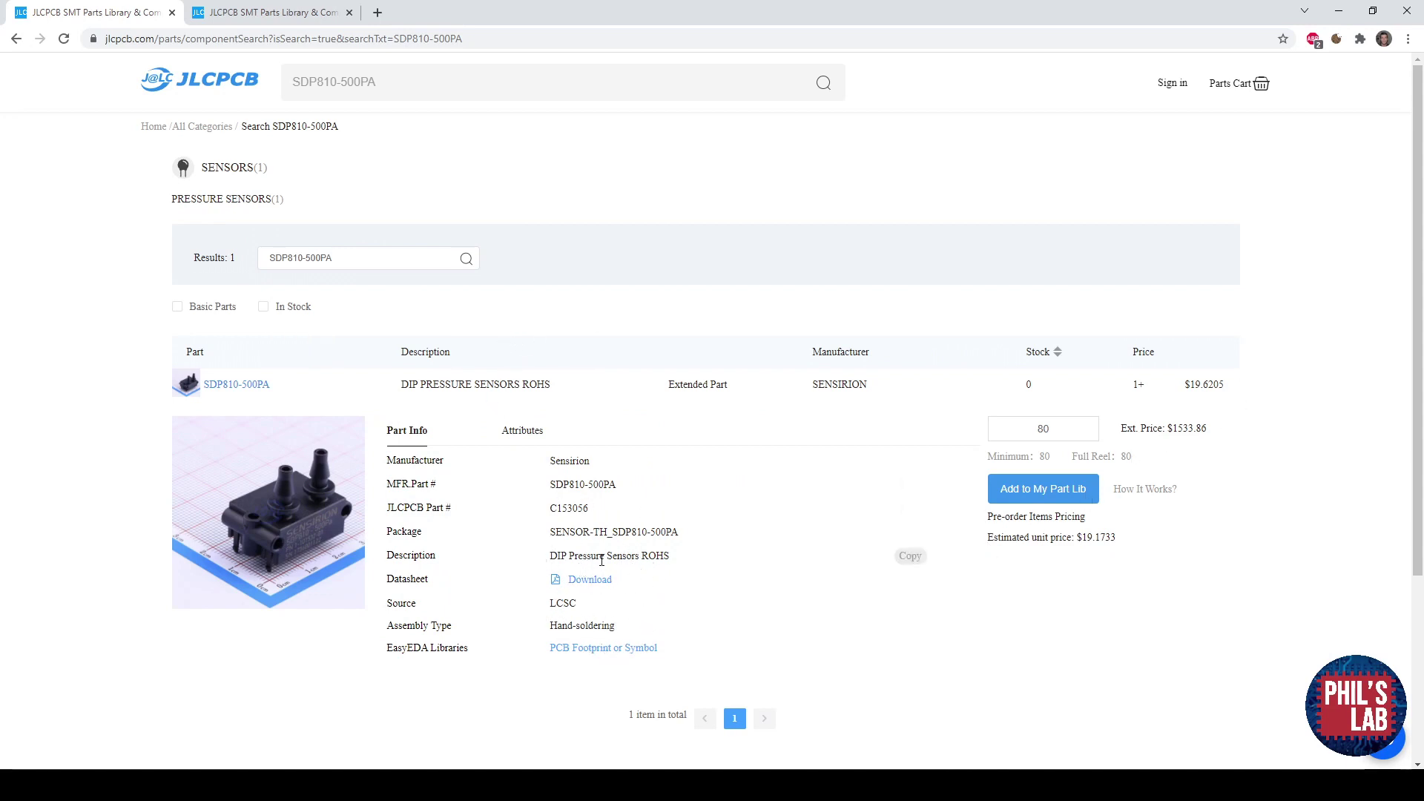
# - Show the STM32F030F4P6TR microcontroller listing in the JLCPCB parts library, with its product photo
pyautogui.click(261, 9)
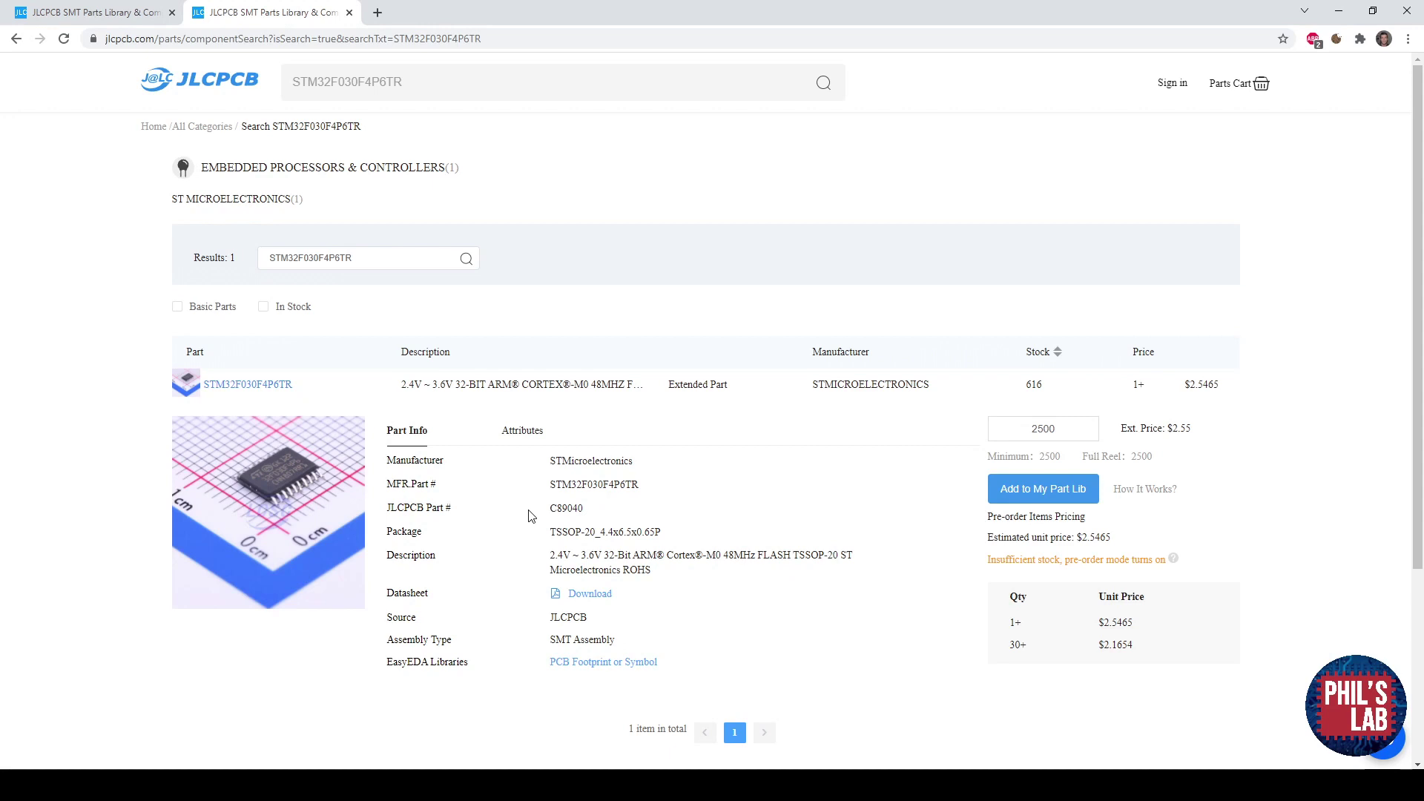
pyautogui.moveTo(238, 551)
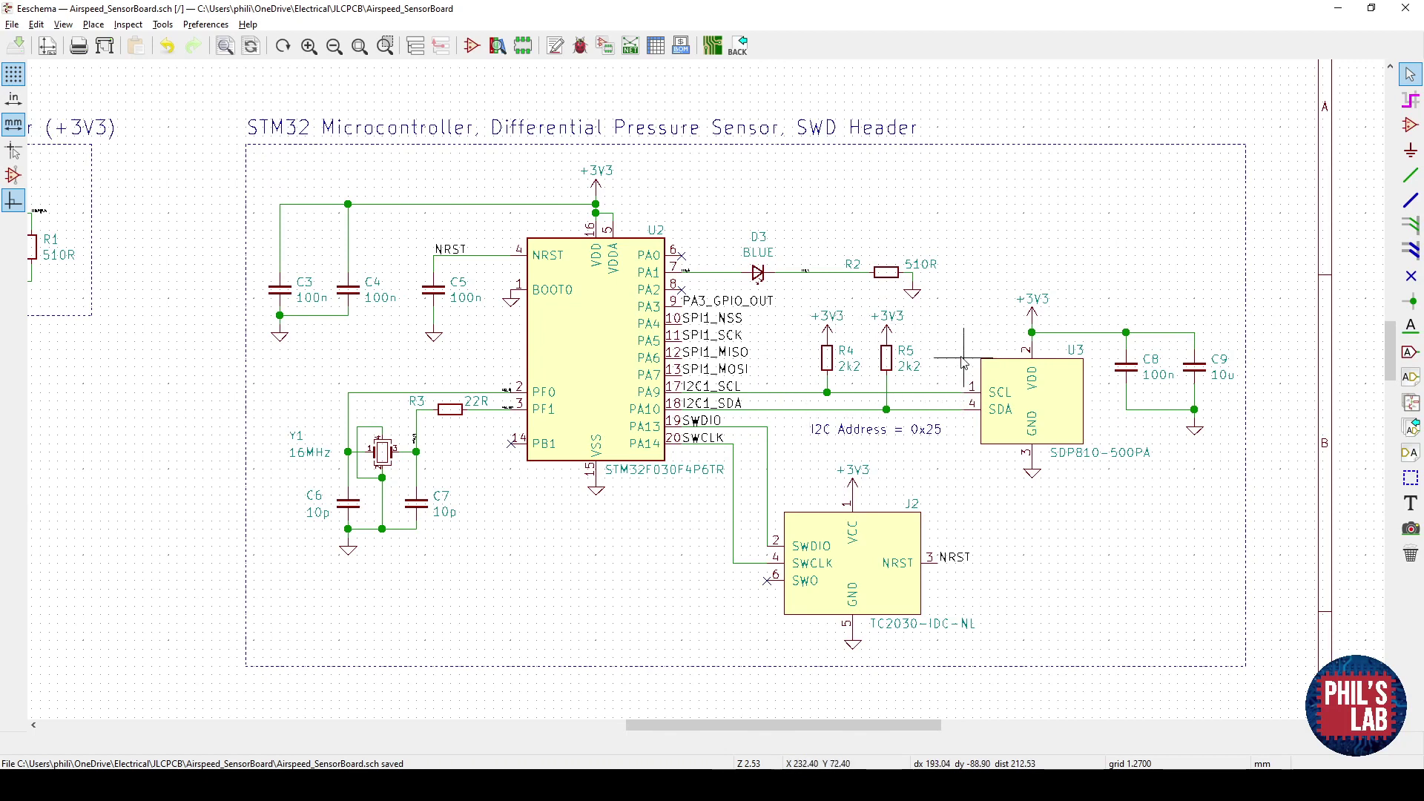
# - Scroll the schematic right to the STM32F030F4P6TR, SDP810-500PA sensor and TC2030 SWD header block
pyautogui.keyDown('ctrl'); pyautogui.hscroll(2, 1087, 379); pyautogui.keyUp('ctrl')
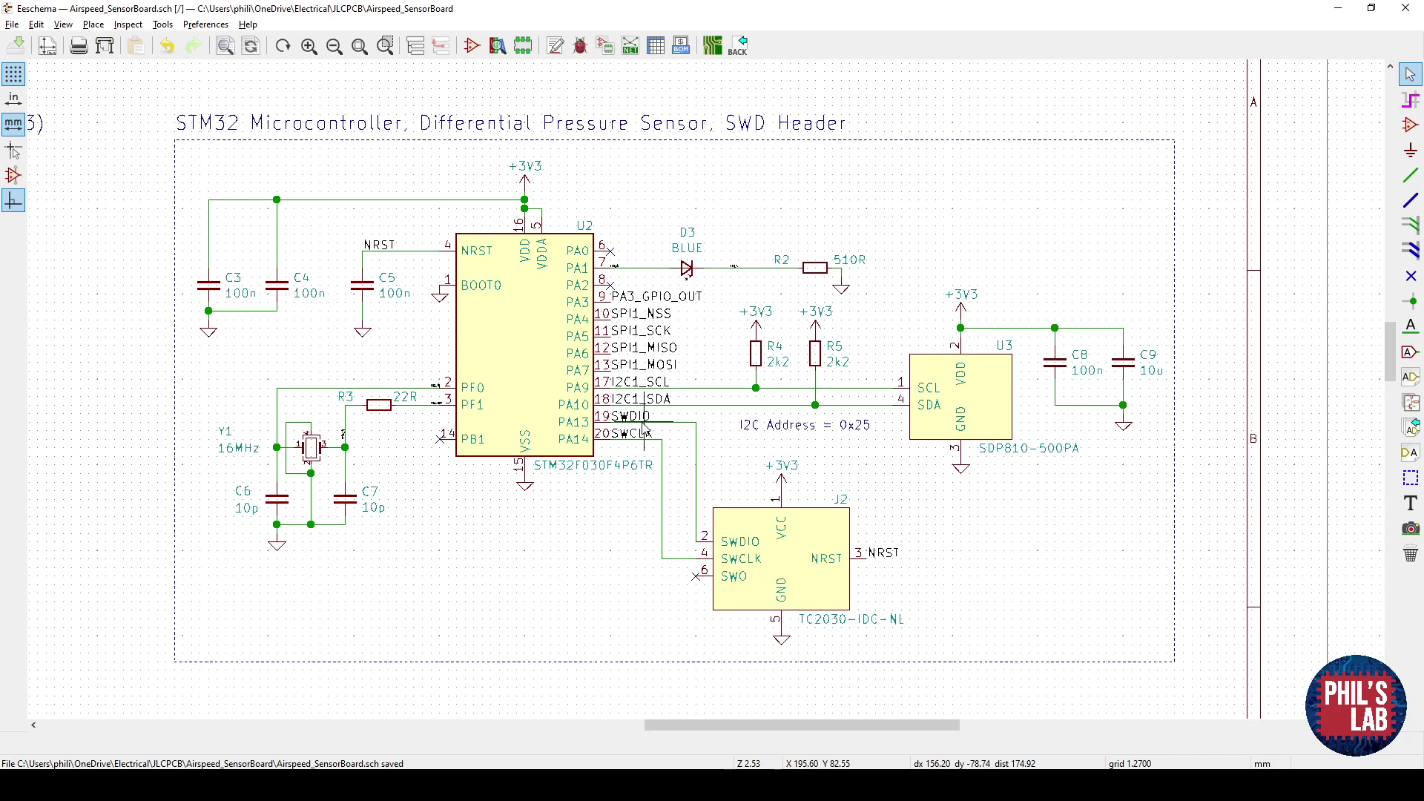
# - Shift the SWDIO and SWCLK wire ends at header J2 to the left
pyautogui.moveTo(656, 430); pyautogui.dragTo(626, 430)
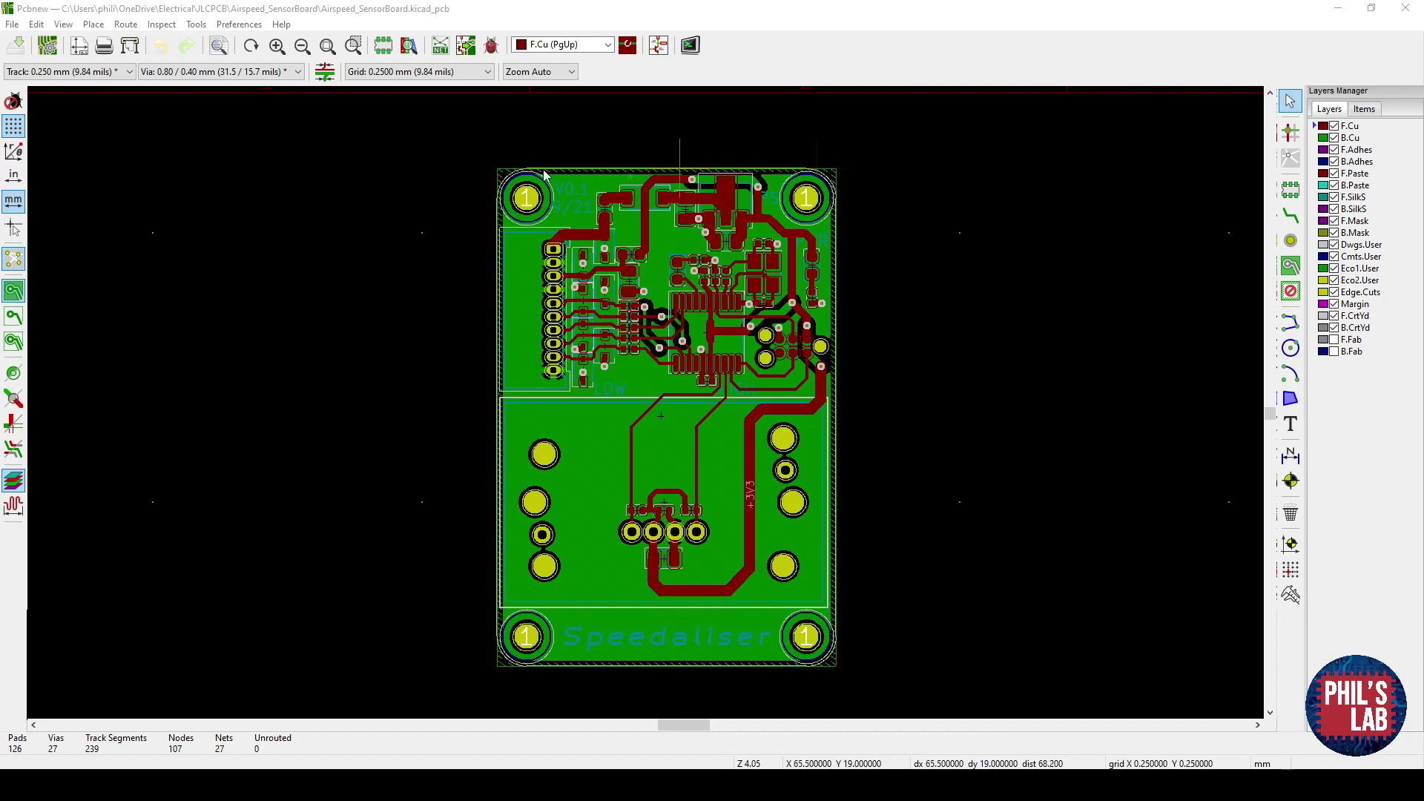
# - Switch the active layer to B.Cu and back to F.Cu, then zoom to frame the routed Speedaliser board
pyautogui.click(1315, 138)
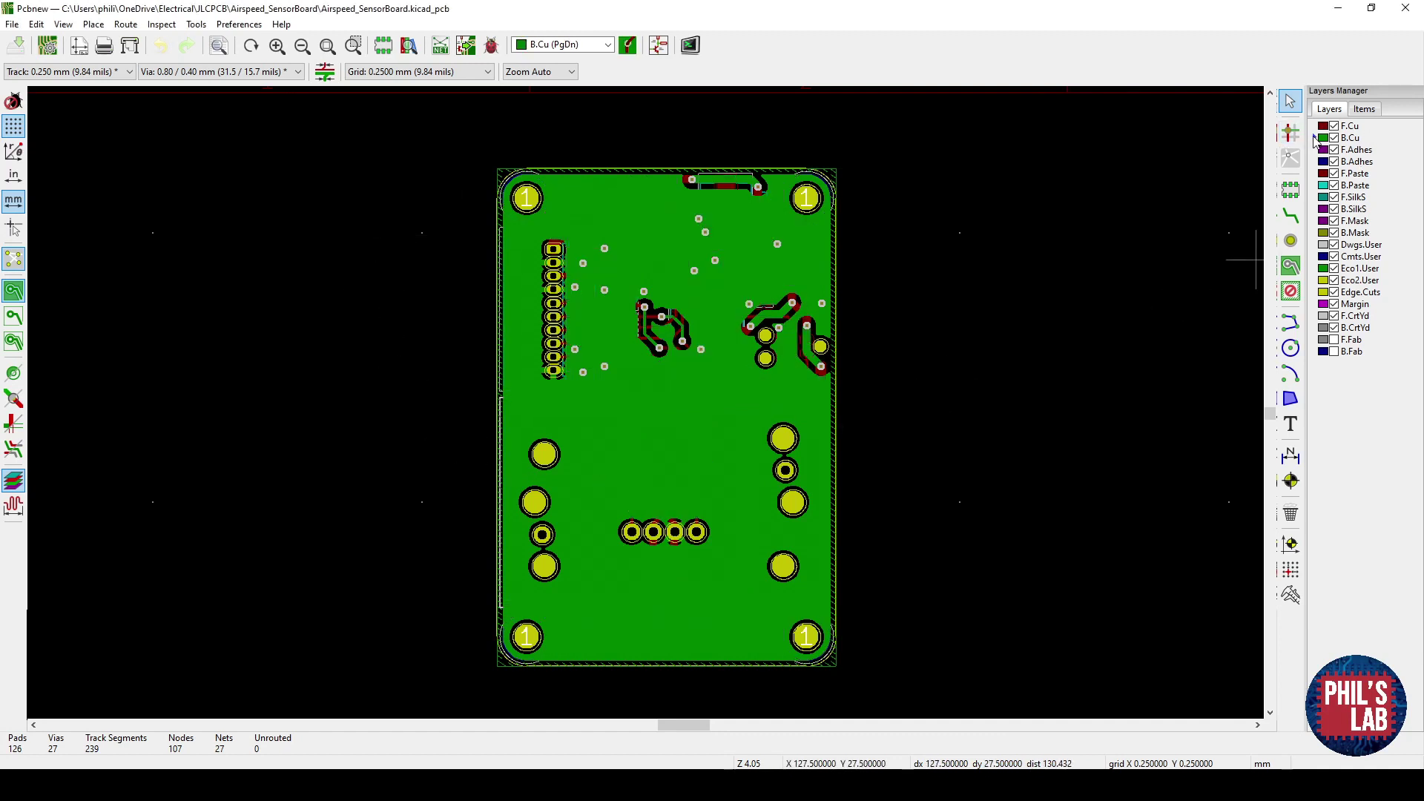
pyautogui.click(1319, 127)
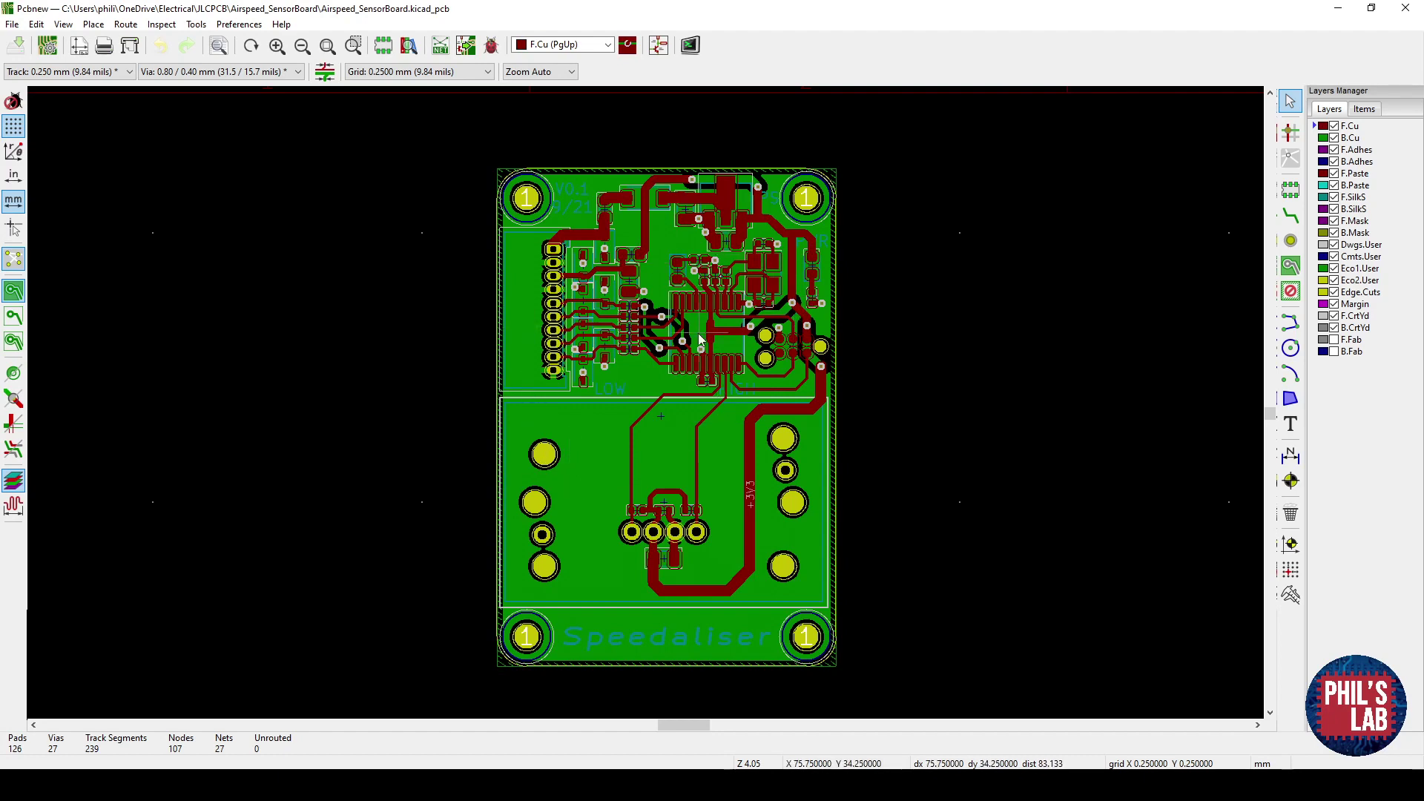
pyautogui.scroll(6, 680, 358)
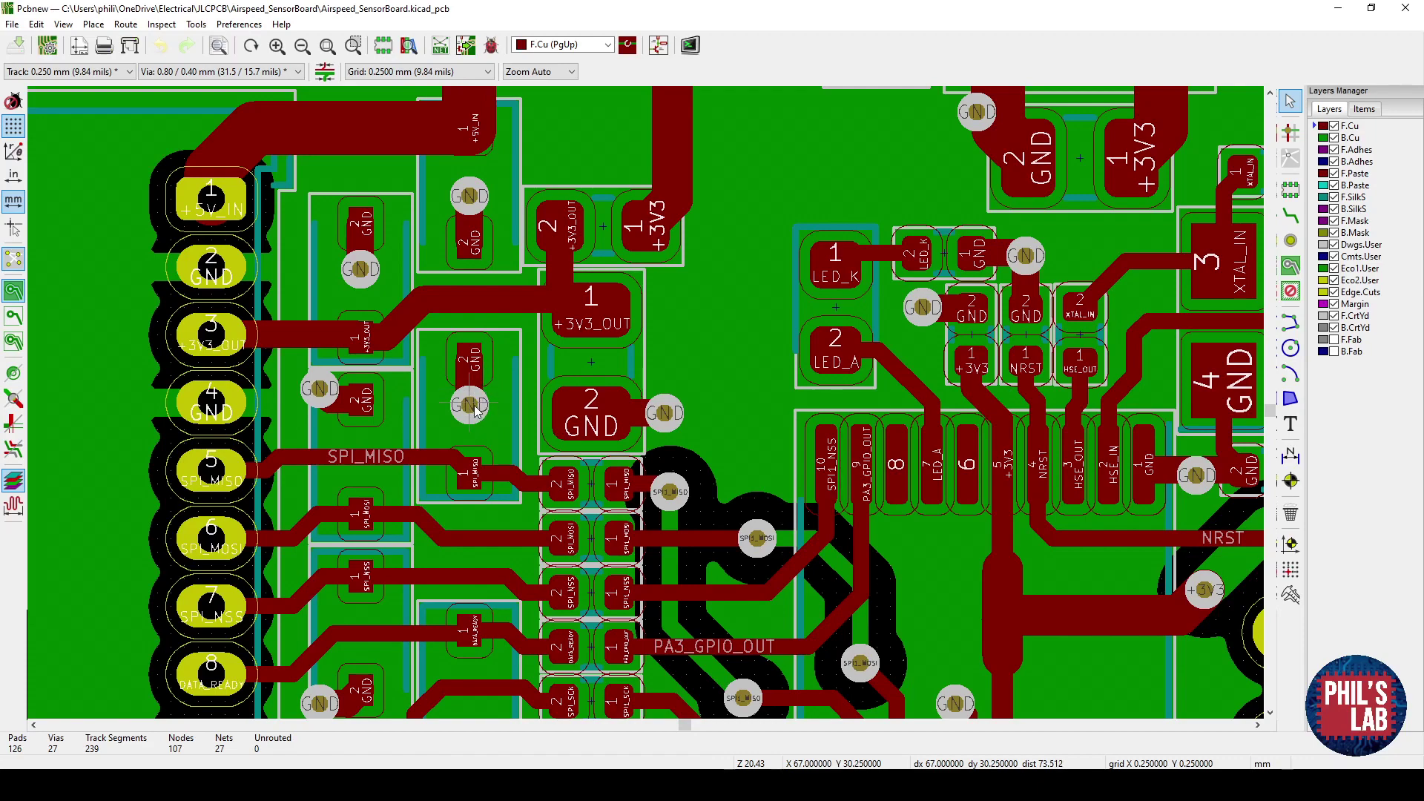
pyautogui.scroll(-7, 475, 410)
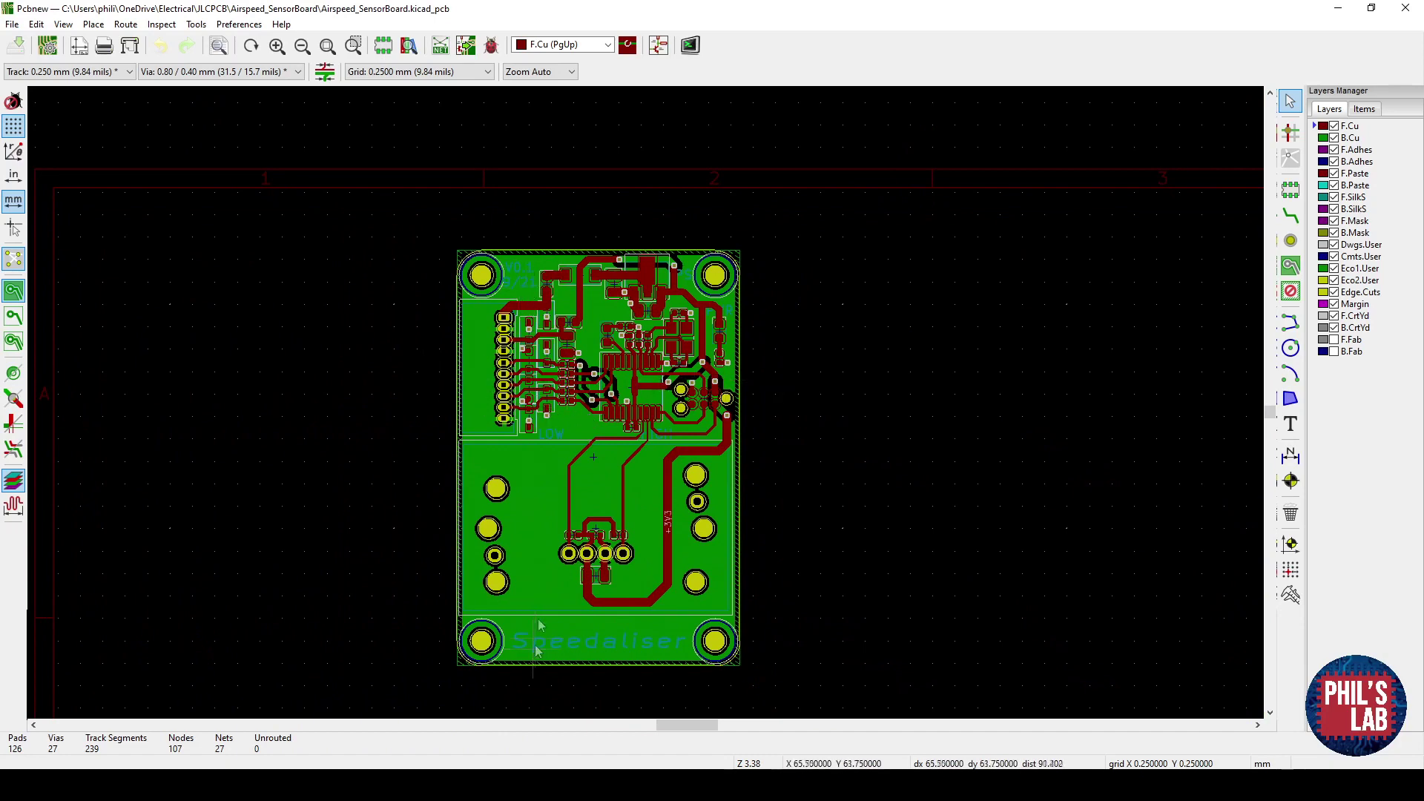
pyautogui.scroll(4, 647, 564)
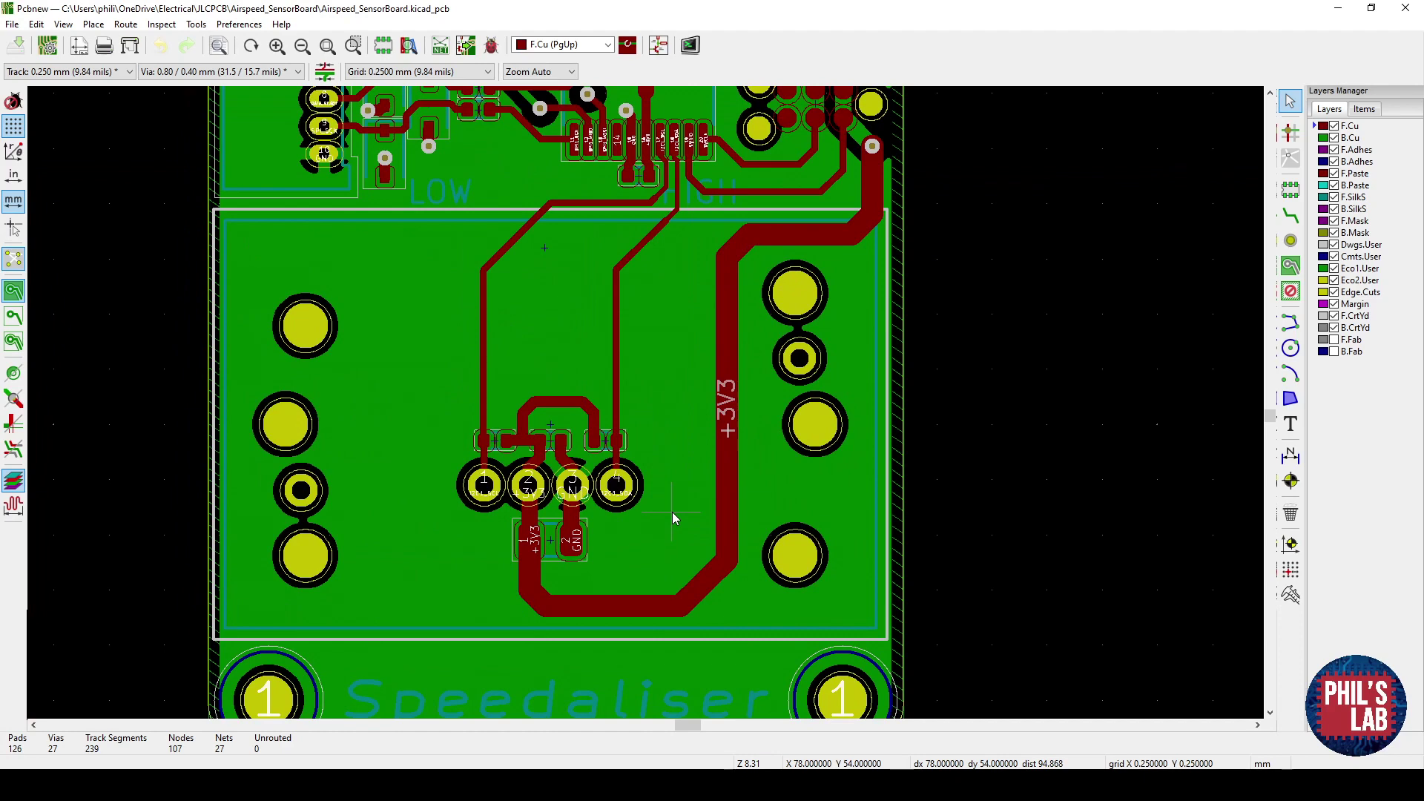
pyautogui.scroll(-4, 672, 511)
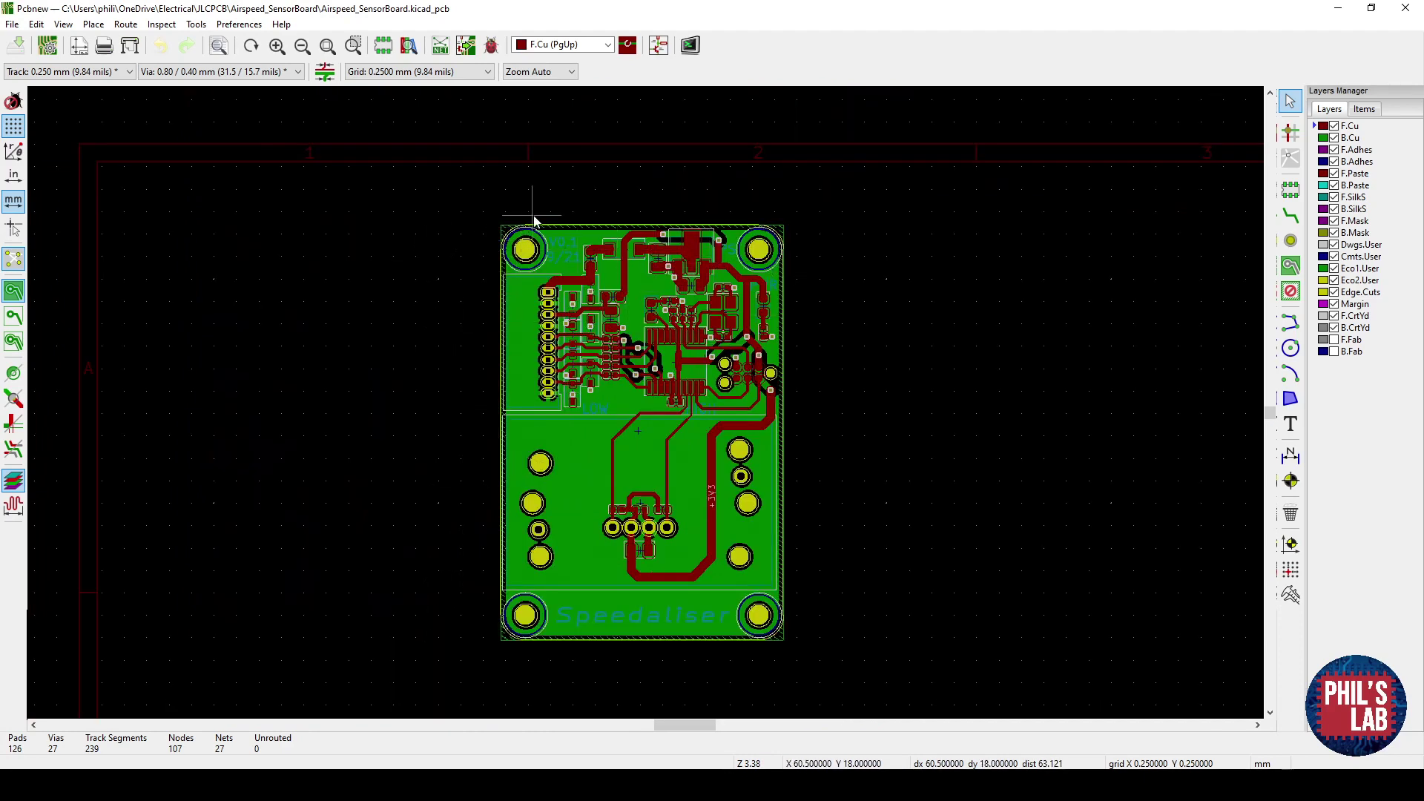
pyautogui.scroll(1, 532, 221)
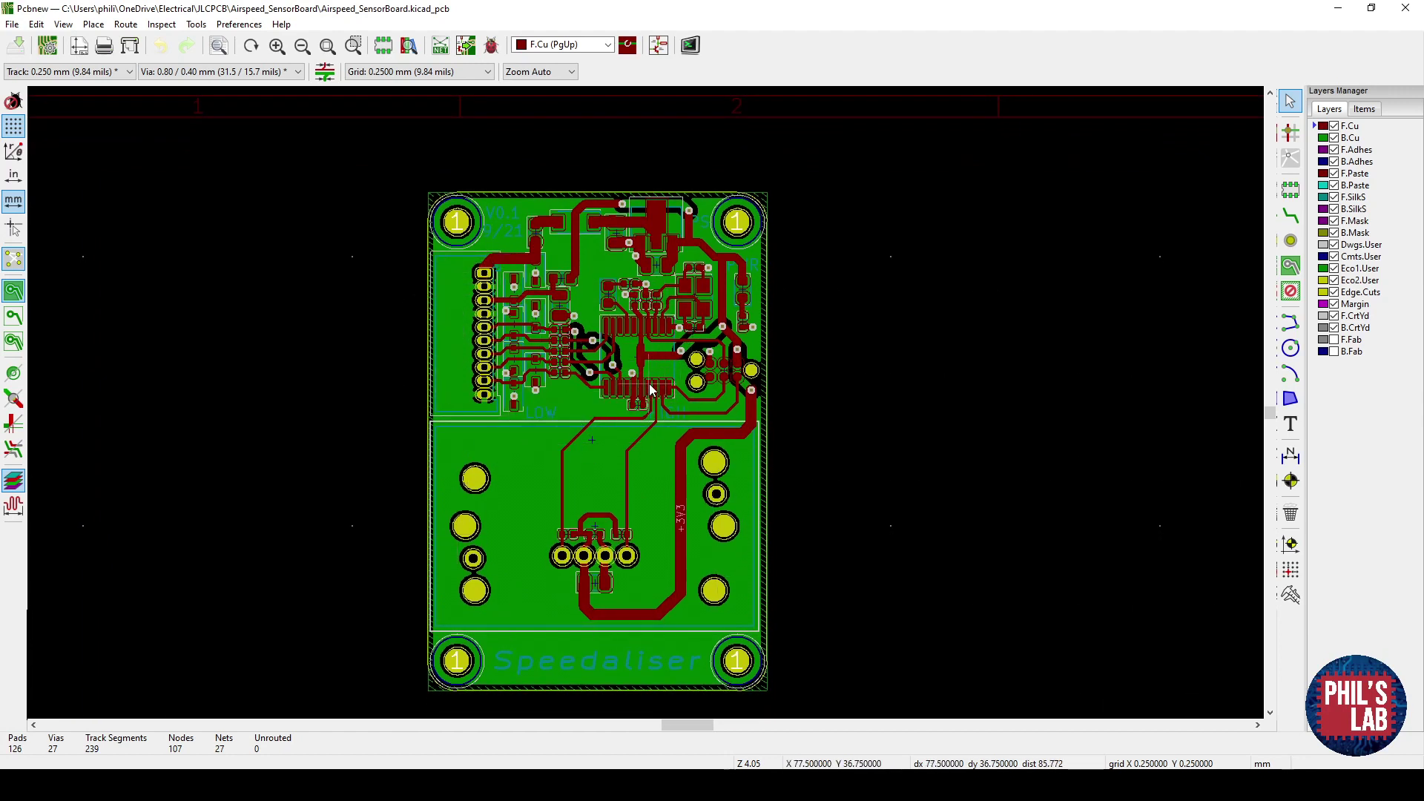
# - Zoom into the MCU to inspect its pin and crystal routing, then zoom out and recentre the board
pyautogui.scroll(10, 650, 389)
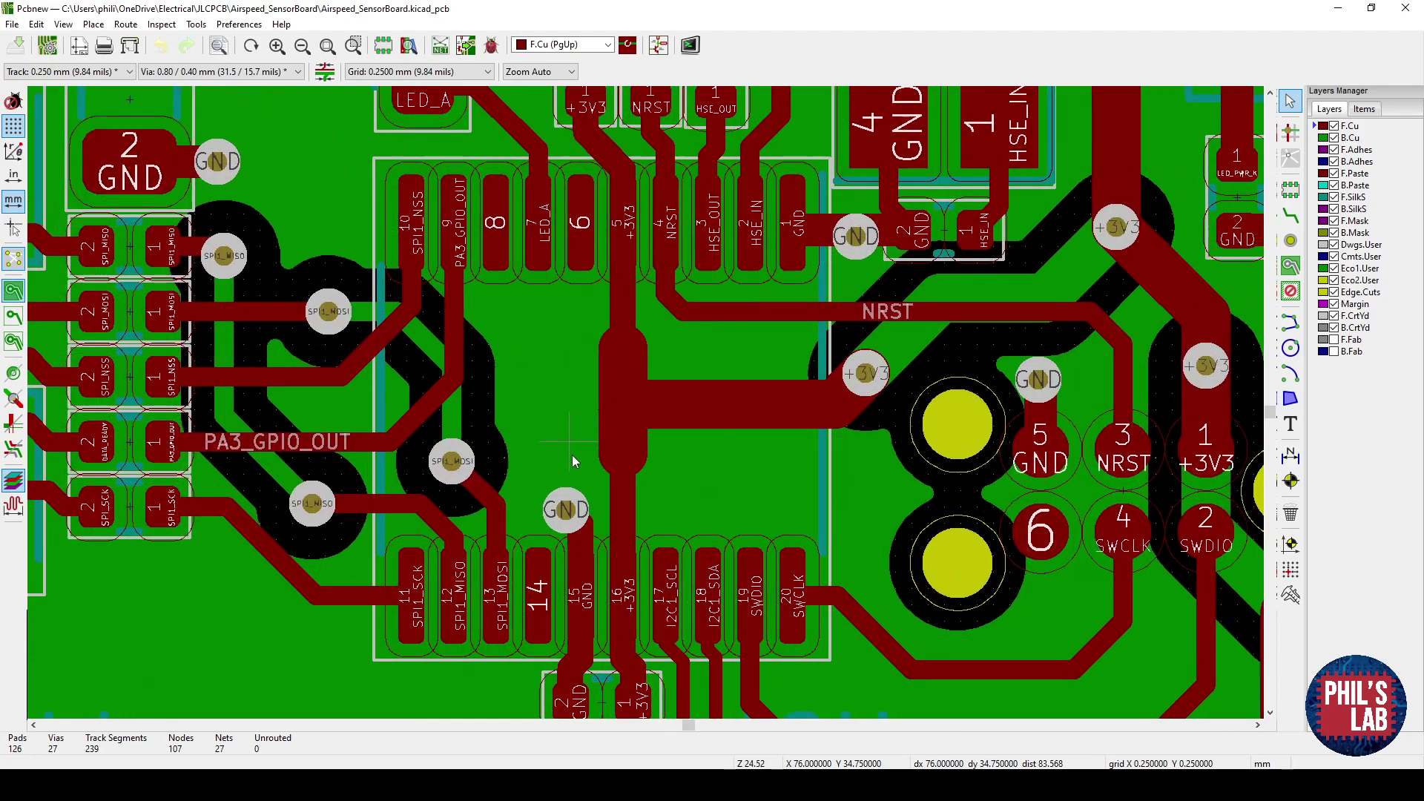
pyautogui.moveTo(573, 461); pyautogui.dragTo(564, 504, button='middle')
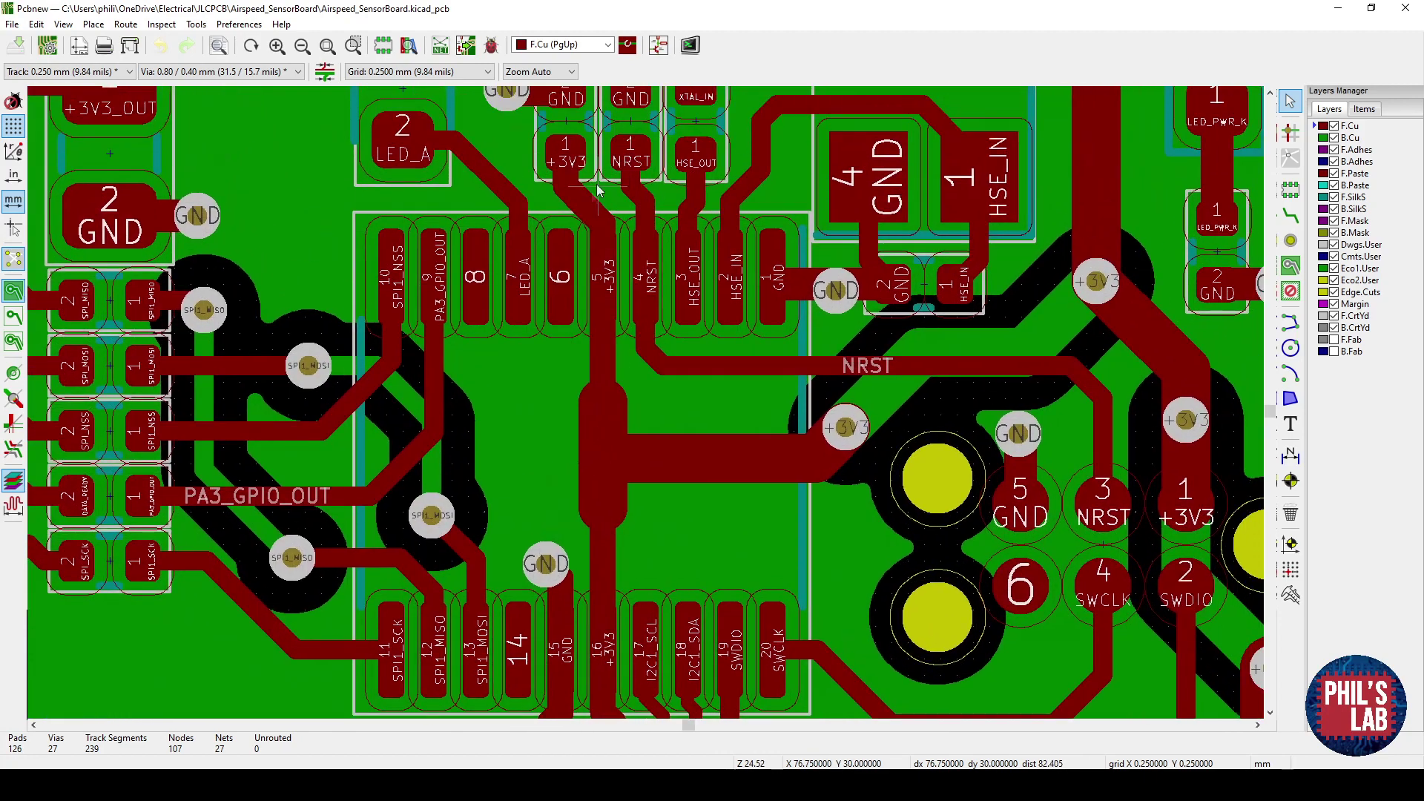
pyautogui.keyDown('shift'); pyautogui.scroll(3, 603, 381); pyautogui.keyUp('shift')
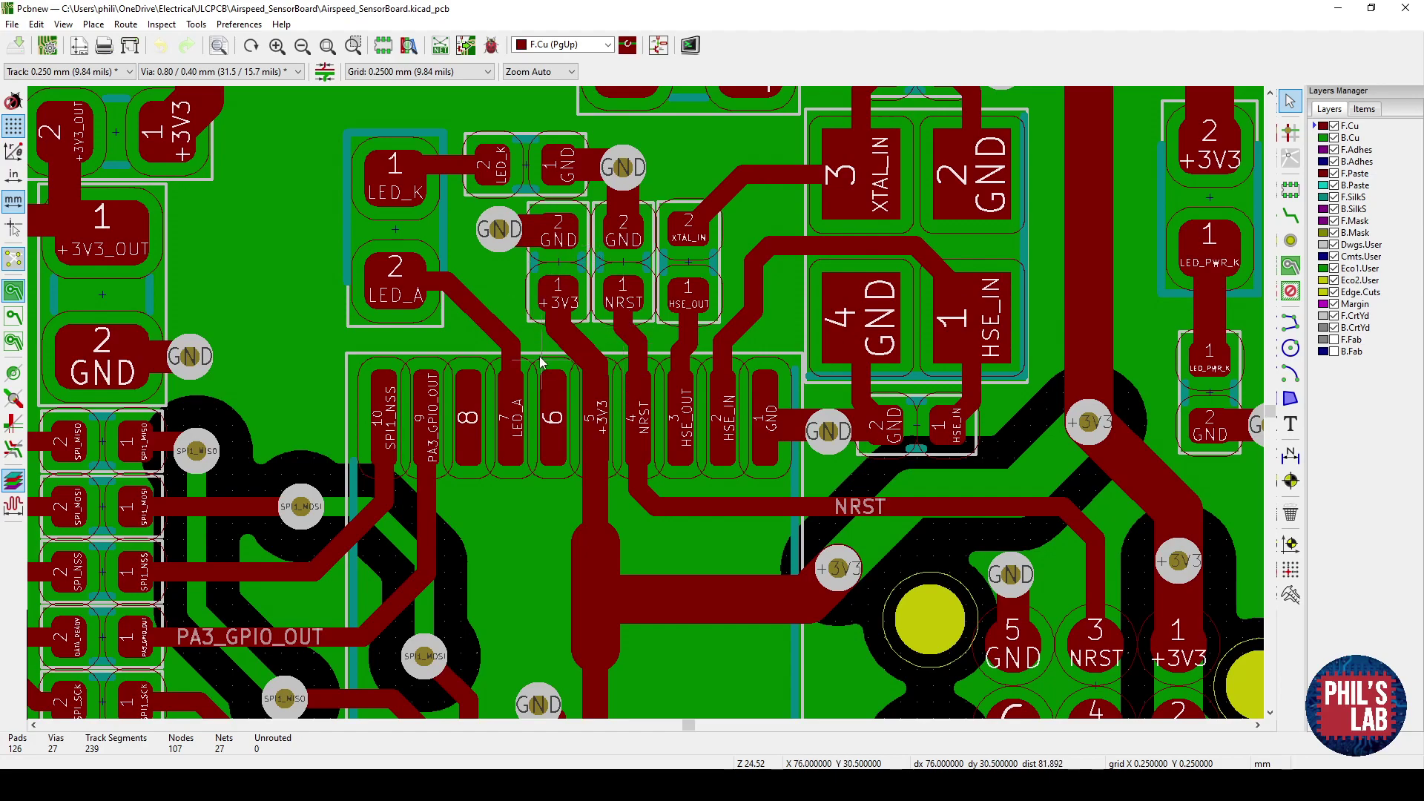
pyautogui.scroll(-5, 549, 373)
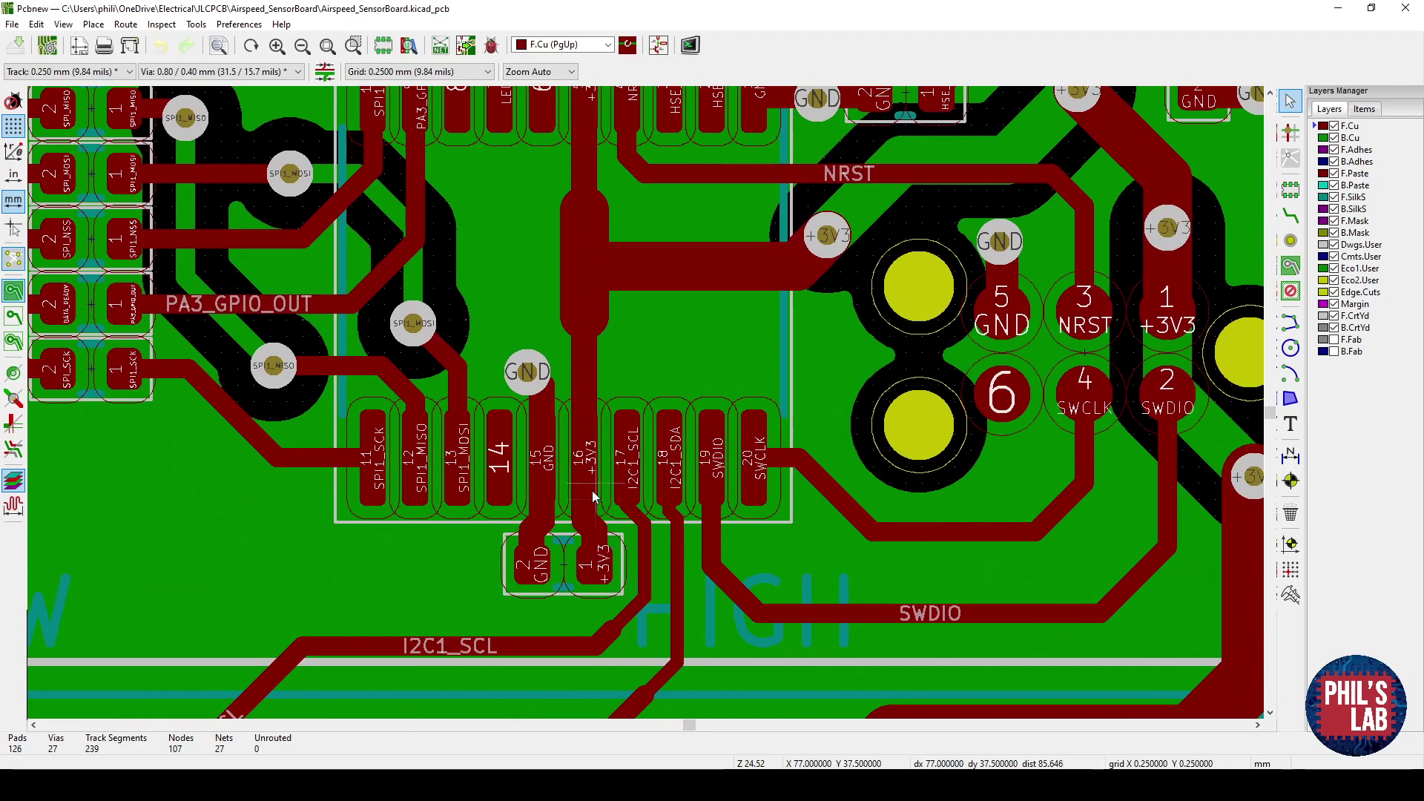
pyautogui.scroll(10, 594, 497)
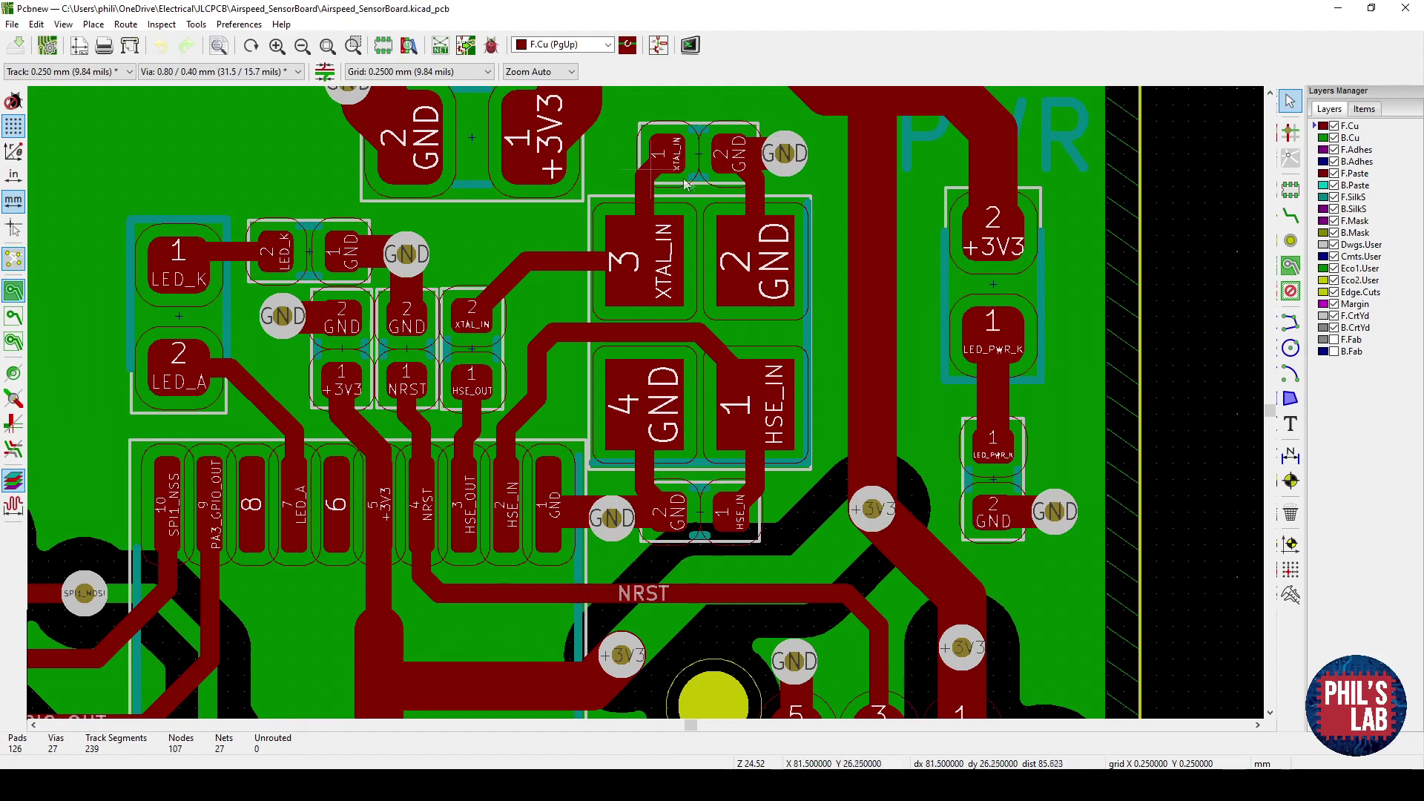
pyautogui.scroll(-2, 648, 407)
pyautogui.moveTo(629, 421); pyautogui.dragTo(622, 459, button='middle')
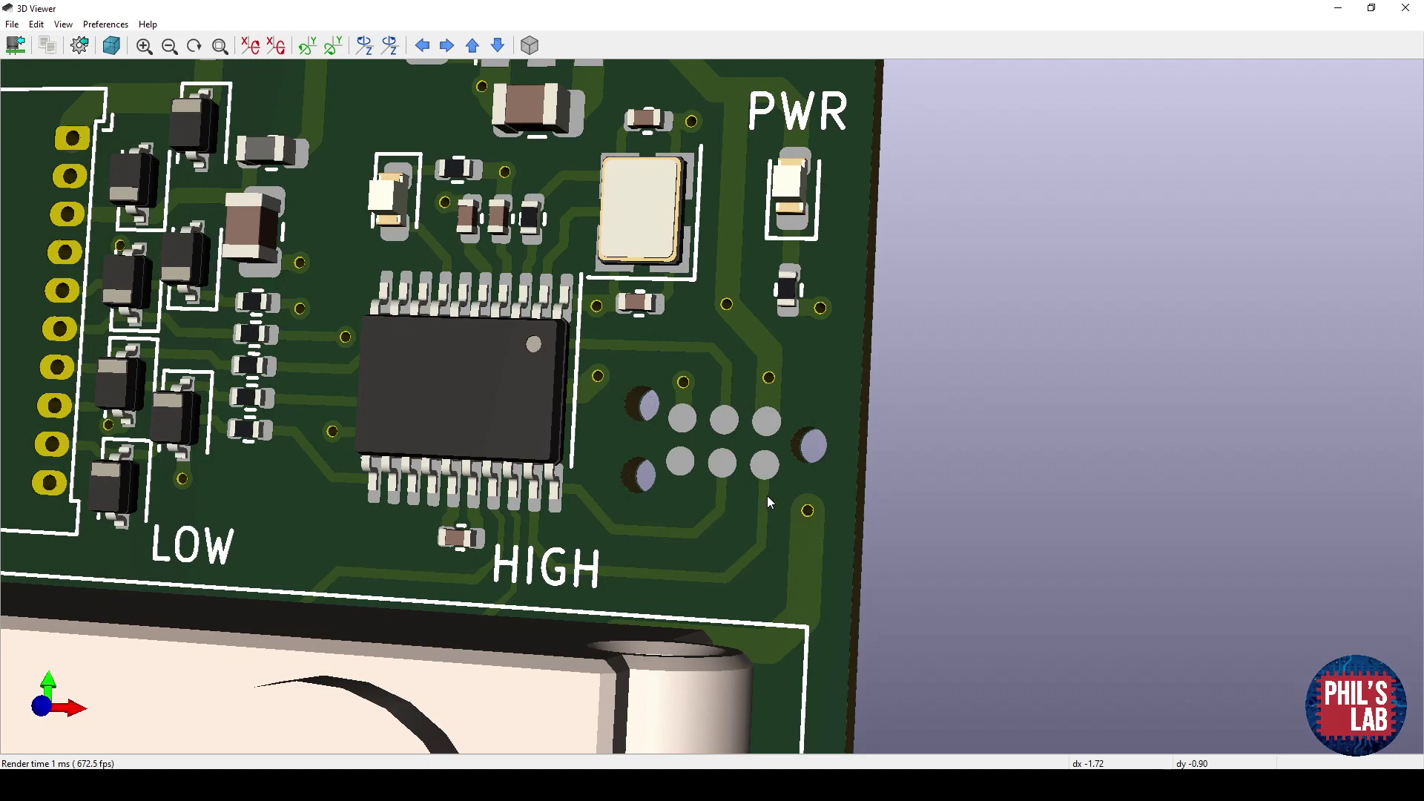
# - Pan the 3D board toward its right edge and adjust the zoom around the MCU area
pyautogui.moveTo(767, 496); pyautogui.dragTo(709, 518, button='middle')
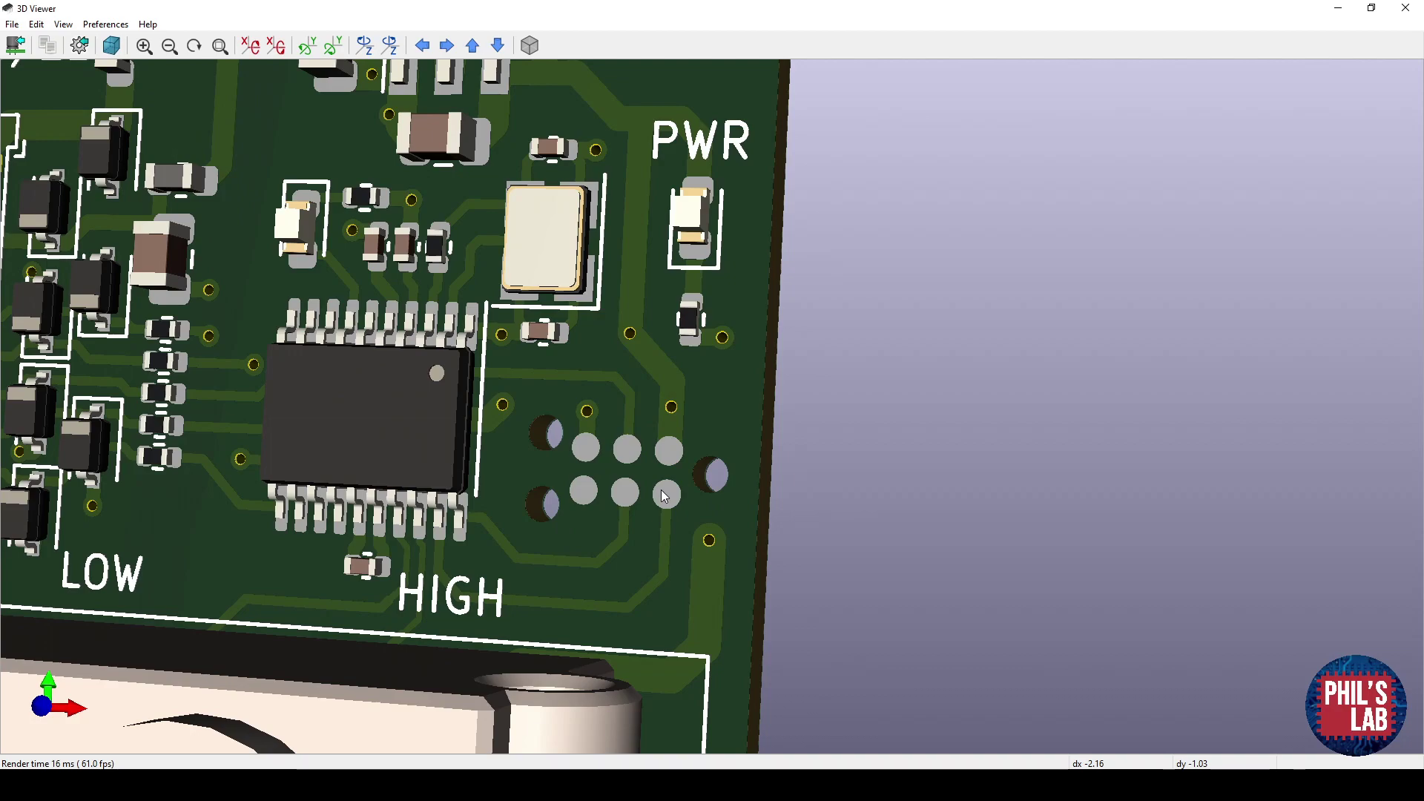
pyautogui.scroll(-3, 664, 545)
pyautogui.scroll(4, 416, 266)
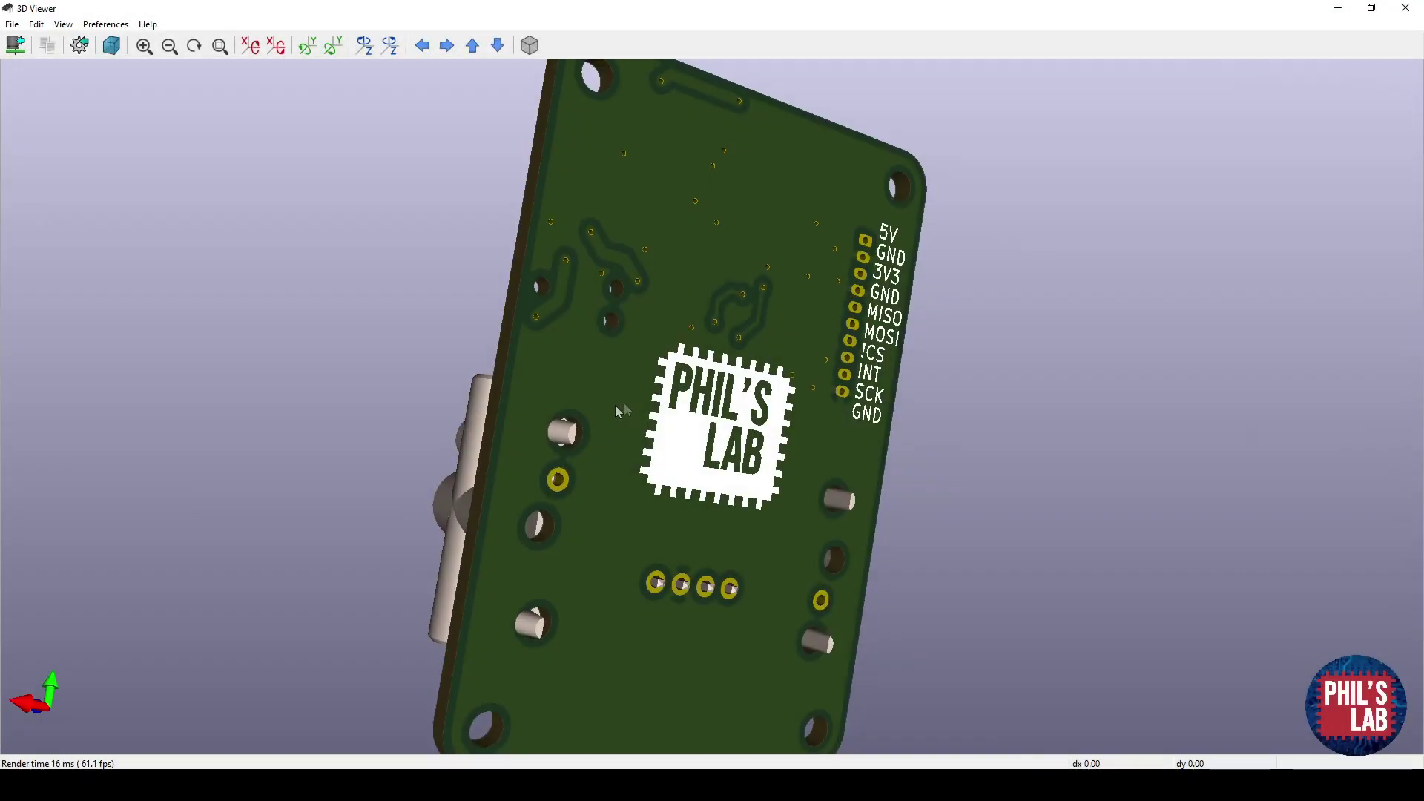
# - Rotate the 3D board from its back side to a tilted front view, then nudge the layout view
pyautogui.moveTo(621, 410); pyautogui.dragTo(458, 401)
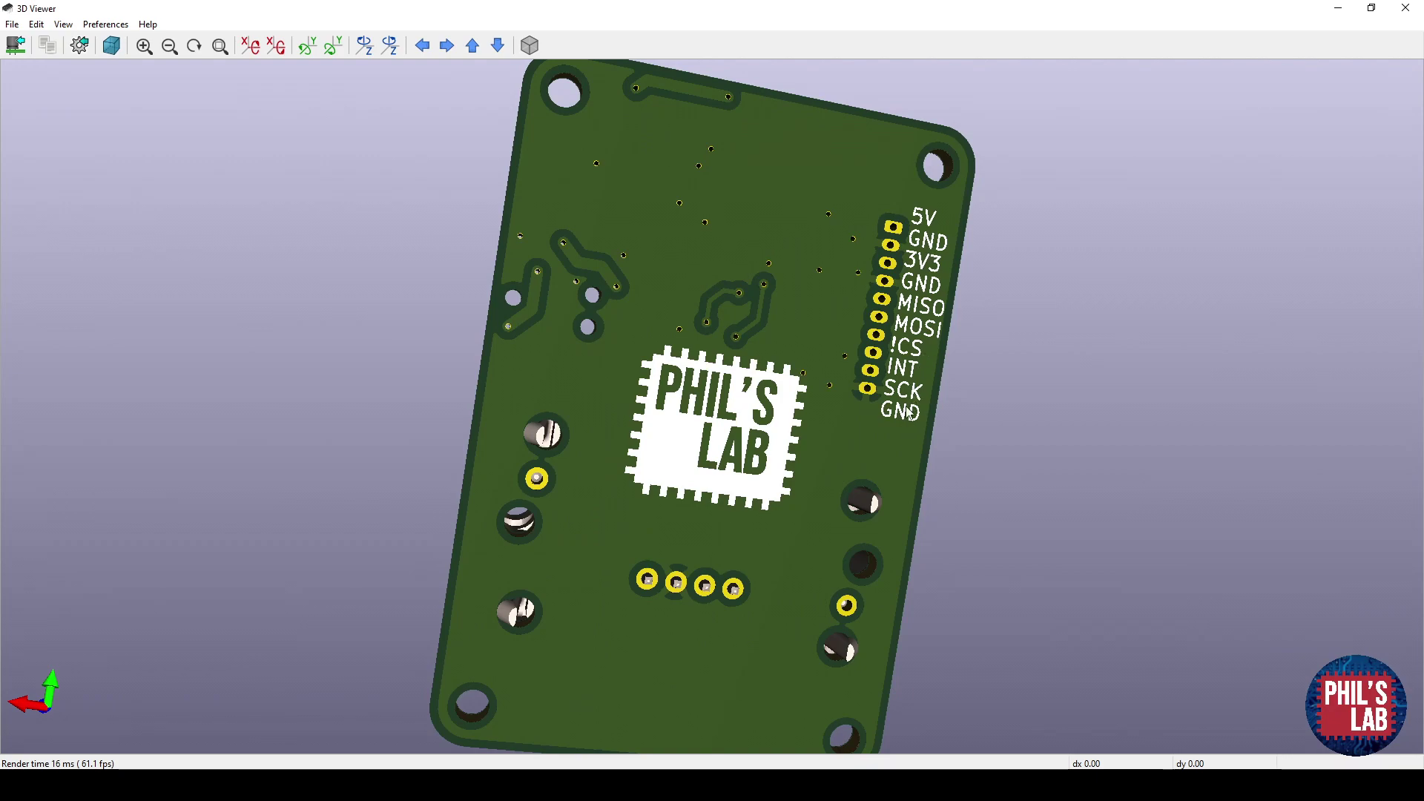
pyautogui.moveTo(545, 439); pyautogui.dragTo(1189, 479)
pyautogui.moveTo(727, 456); pyautogui.dragTo(612, 260)
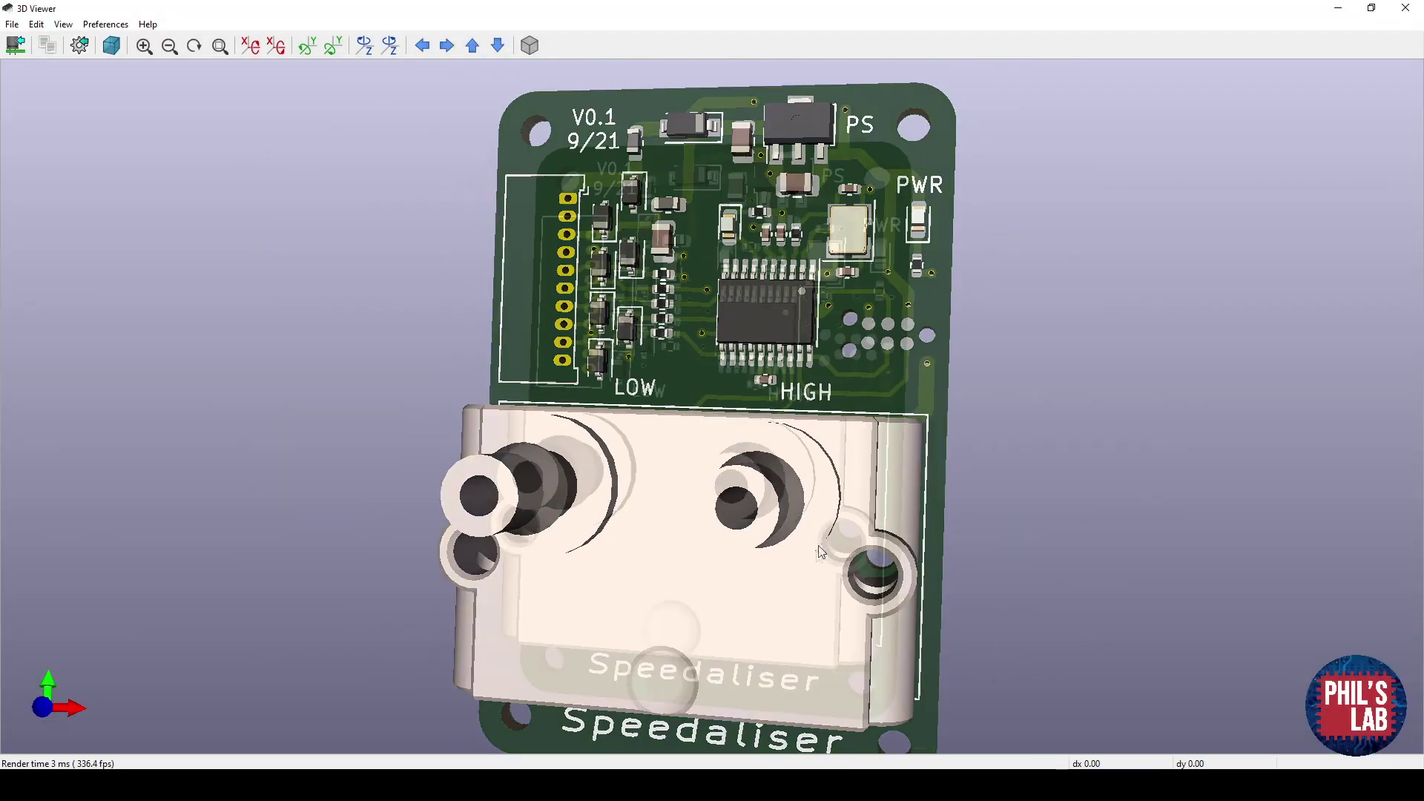
pyautogui.moveTo(653, 415); pyautogui.dragTo(691, 408)
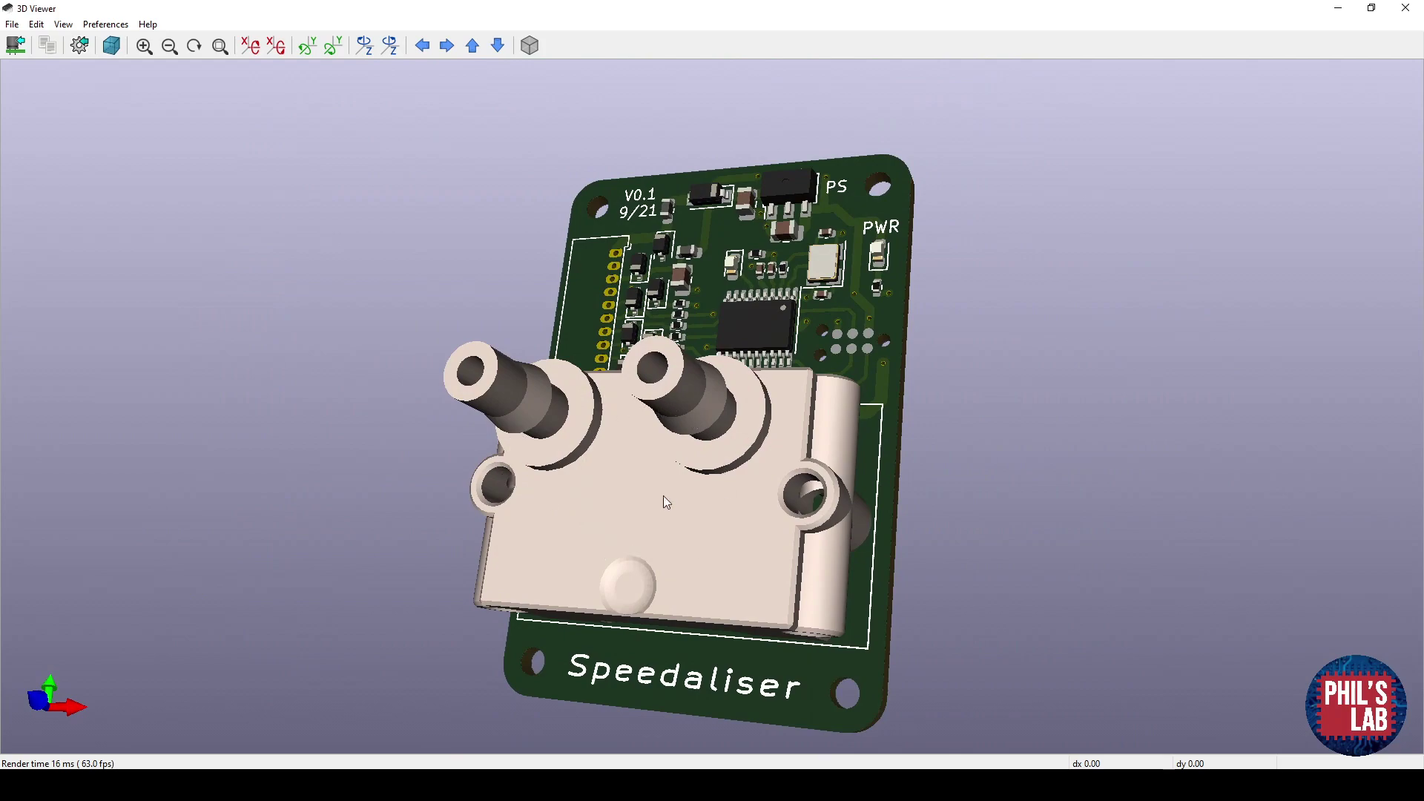
pyautogui.moveTo(666, 502); pyautogui.dragTo(710, 555)
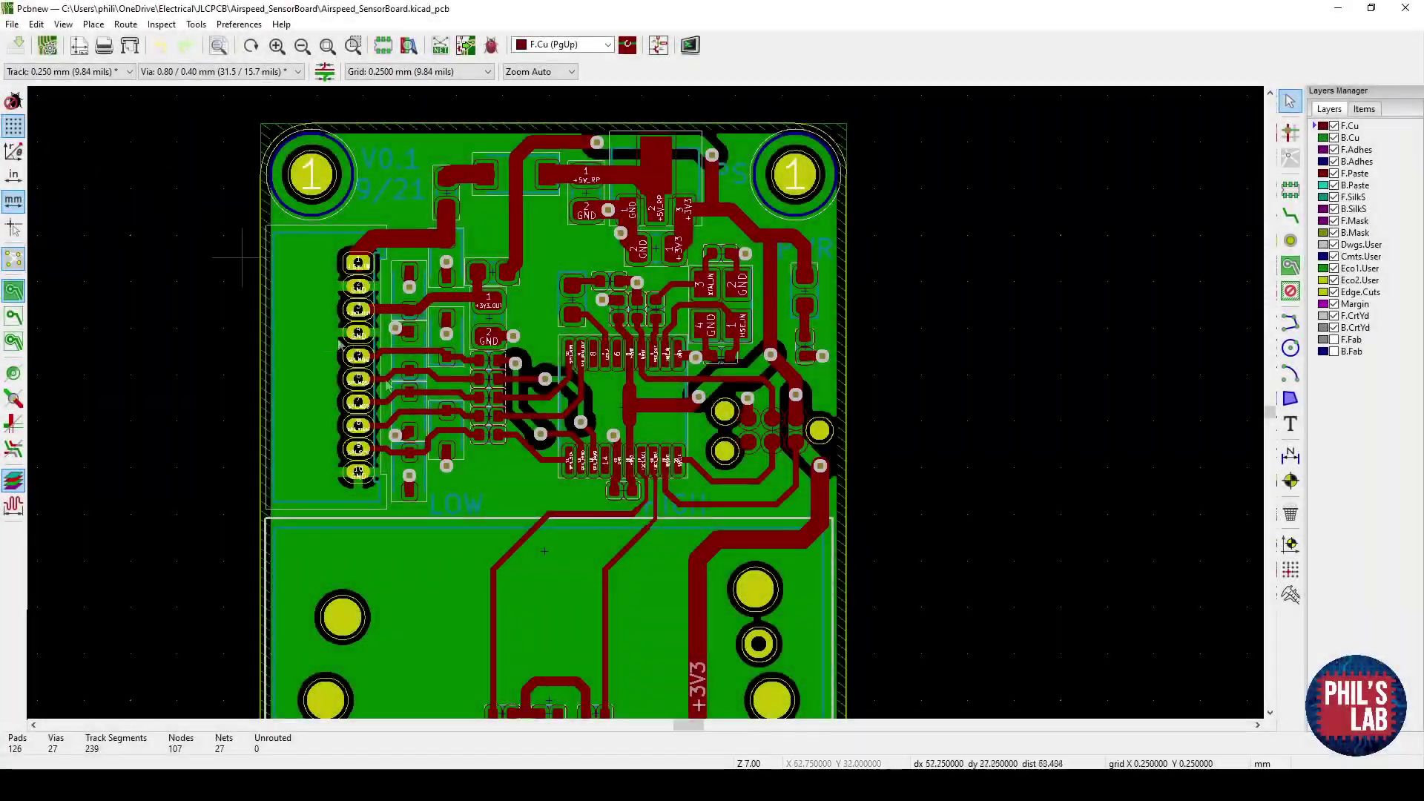
pyautogui.moveTo(407, 387); pyautogui.dragTo(420, 362, button='middle')
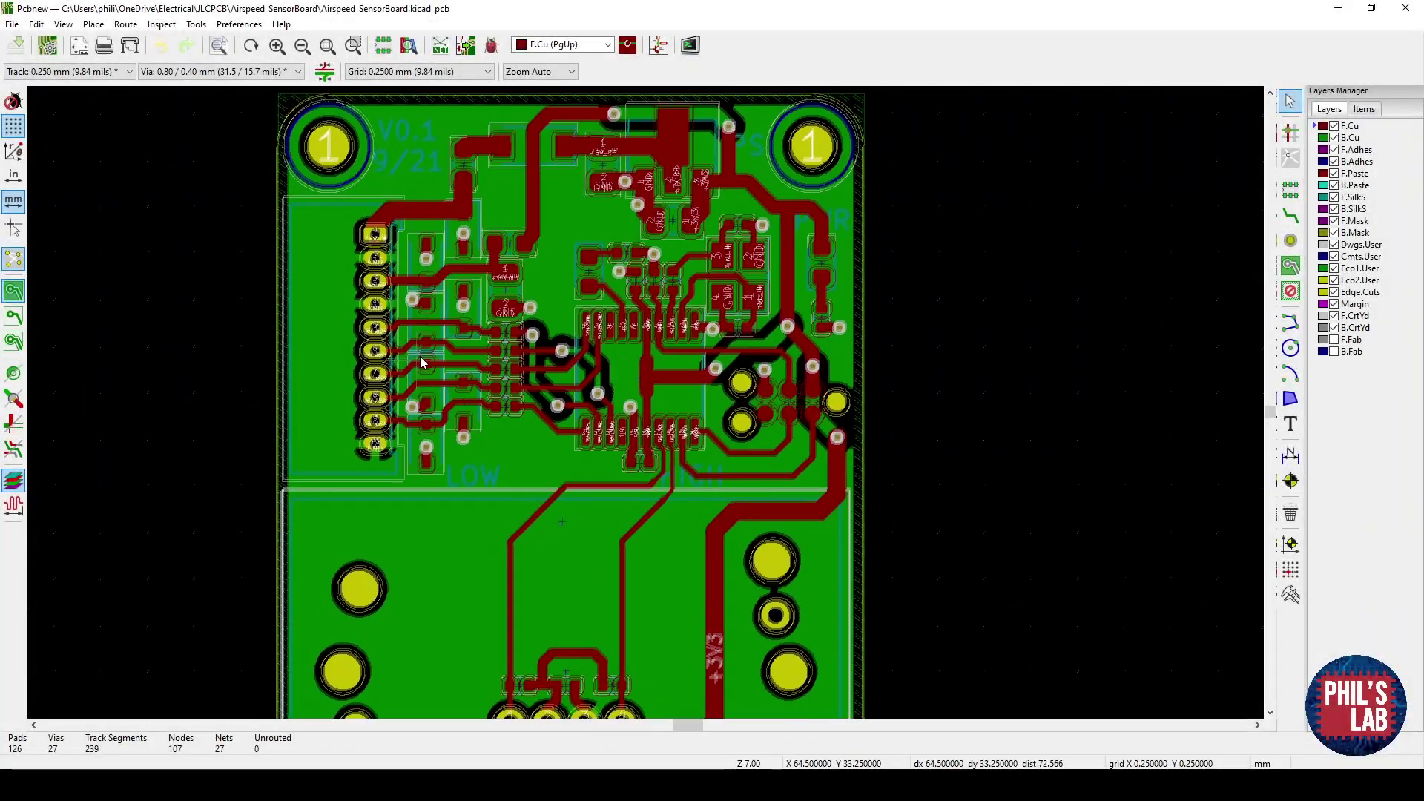
pyautogui.click(17, 25)
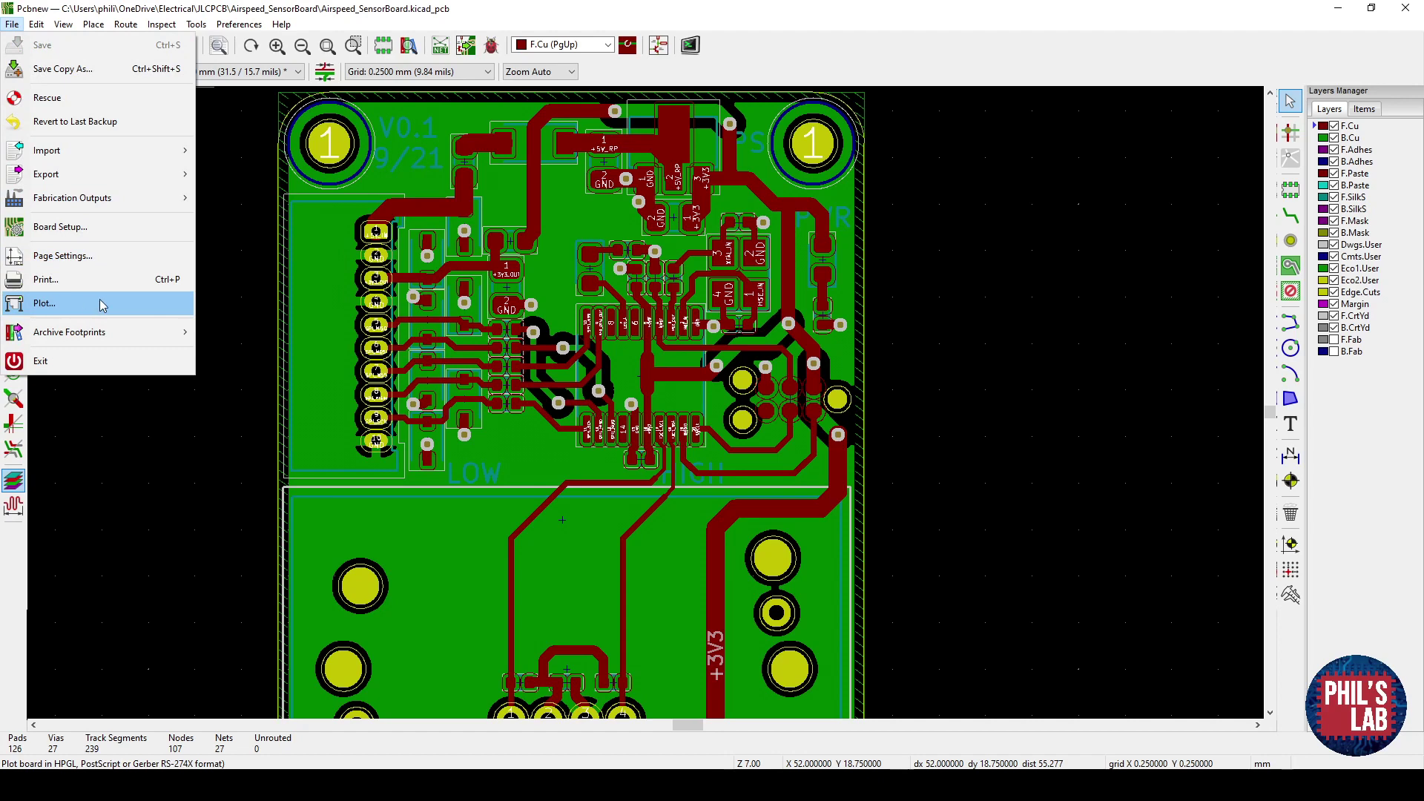
pyautogui.moveTo(178, 198)
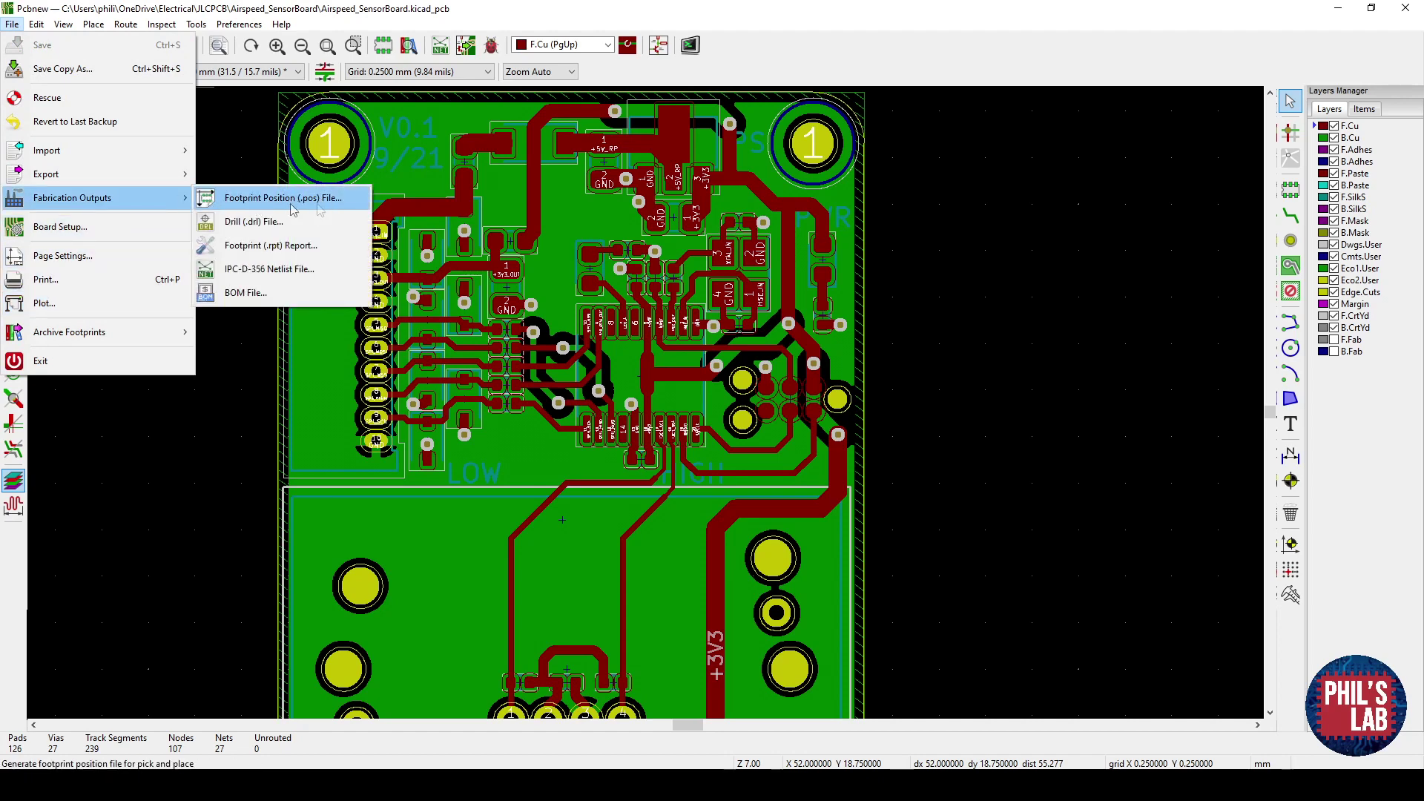
pyautogui.click(399, 6)
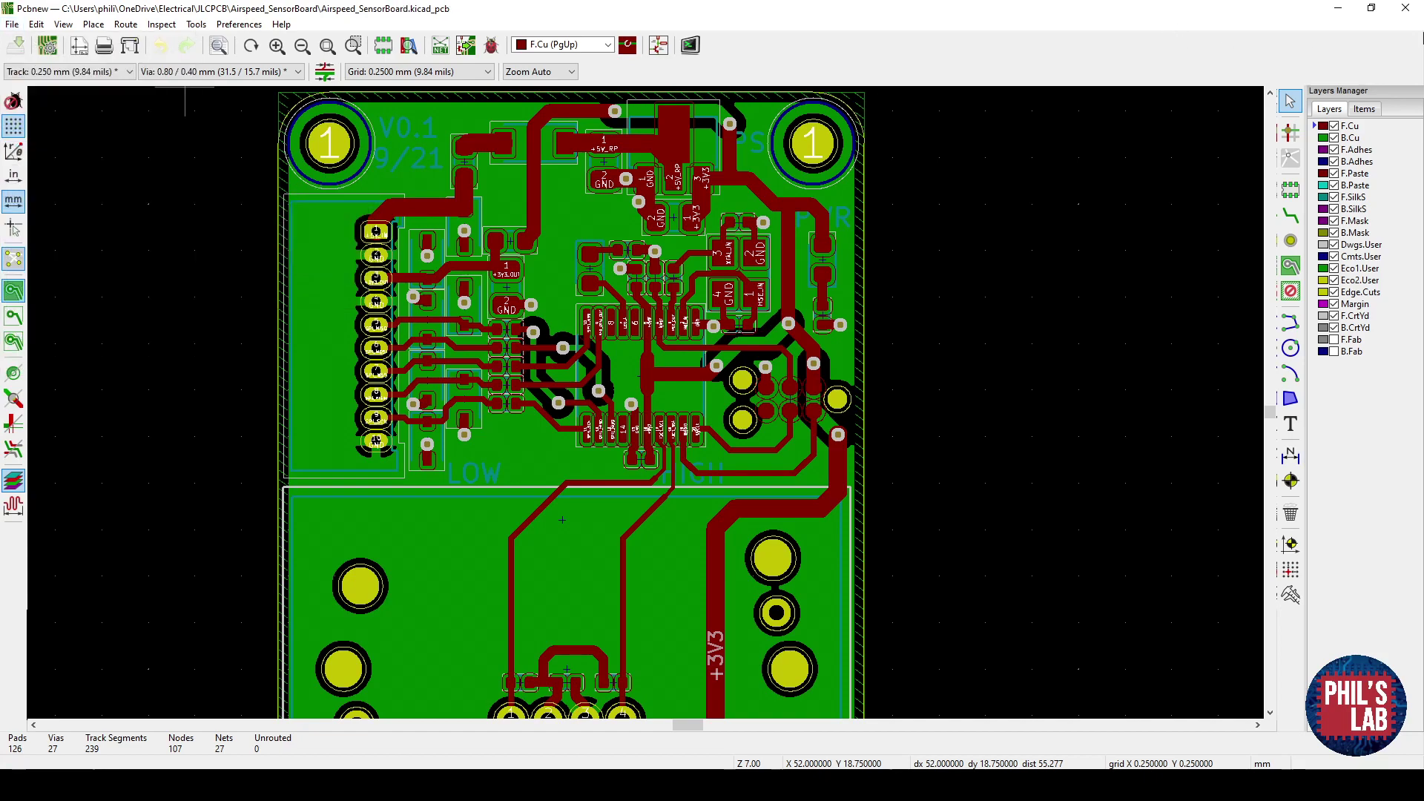
# - Minimize the Pcbnew window to bring the Eeschema schematic back on screen
pyautogui.click(1335, 8)
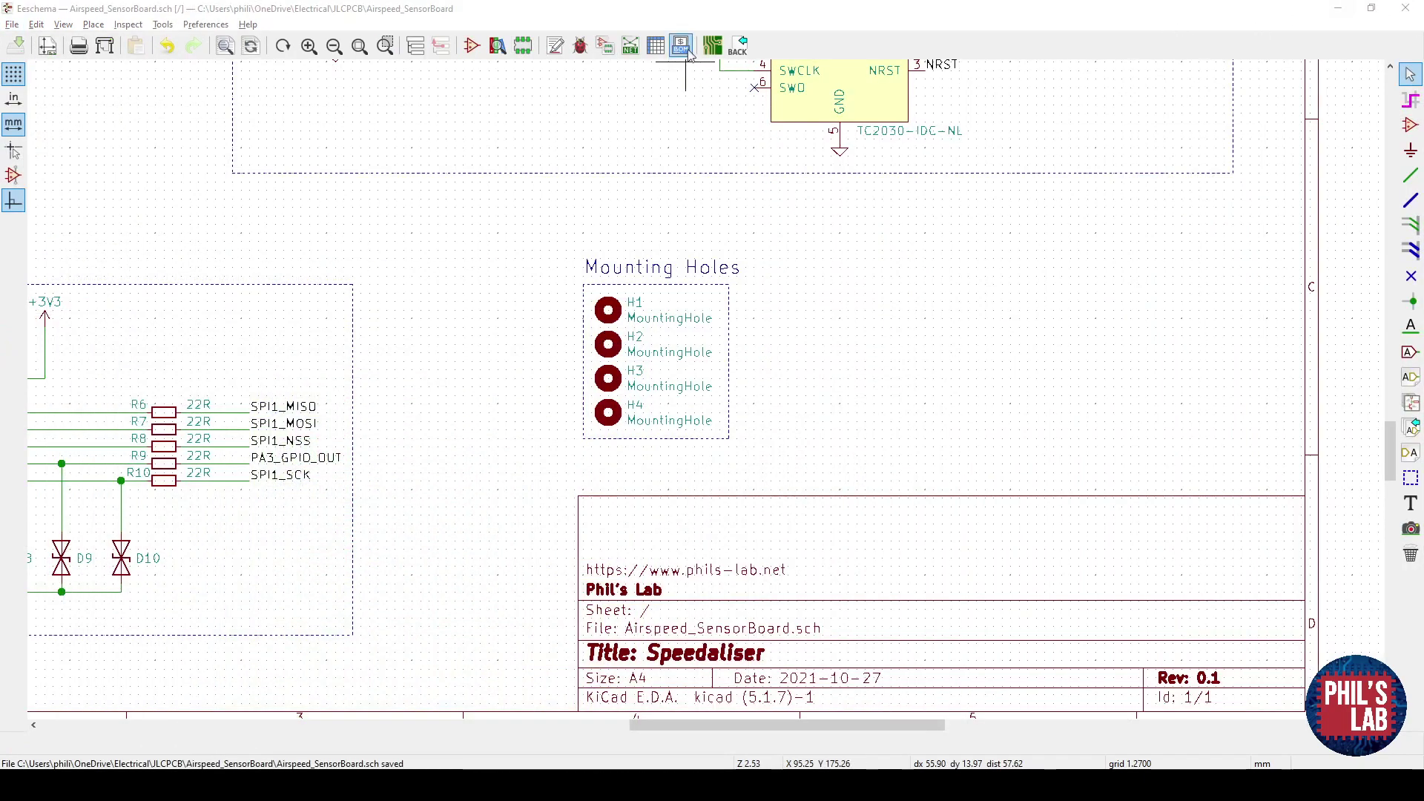